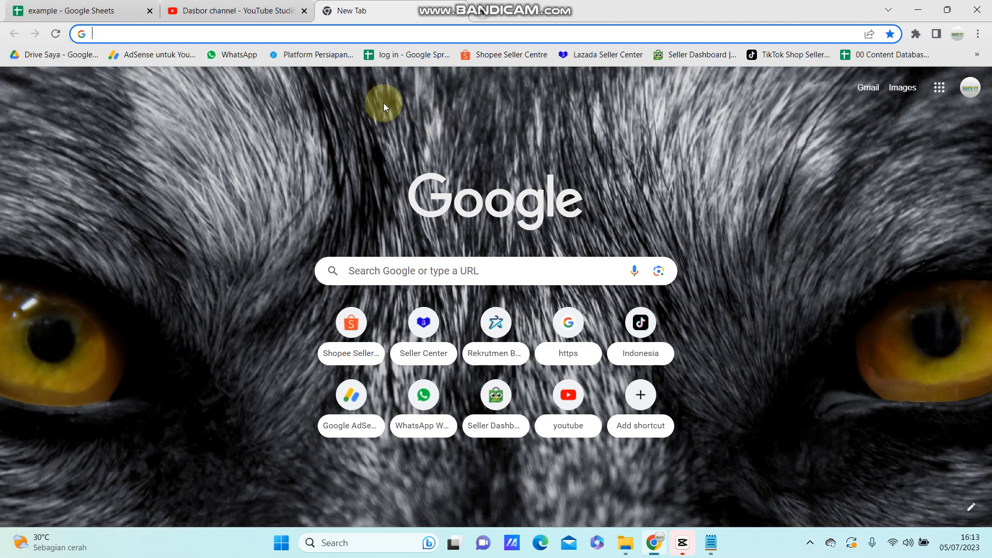
Step: Open Google Forms from the Google apps list and create a blank form
click(939, 92)
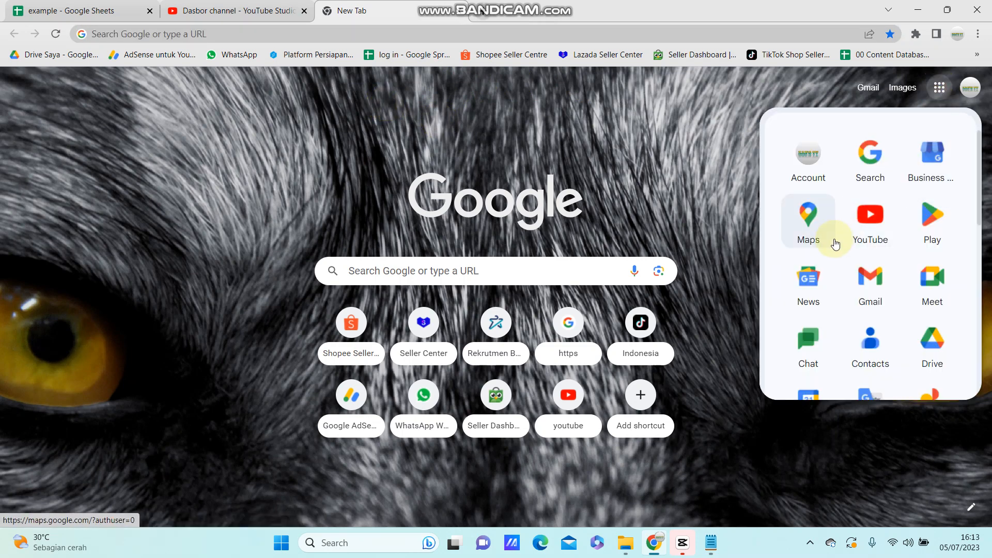
scroll(831, 243, down, 5)
scroll(831, 248, down, 5)
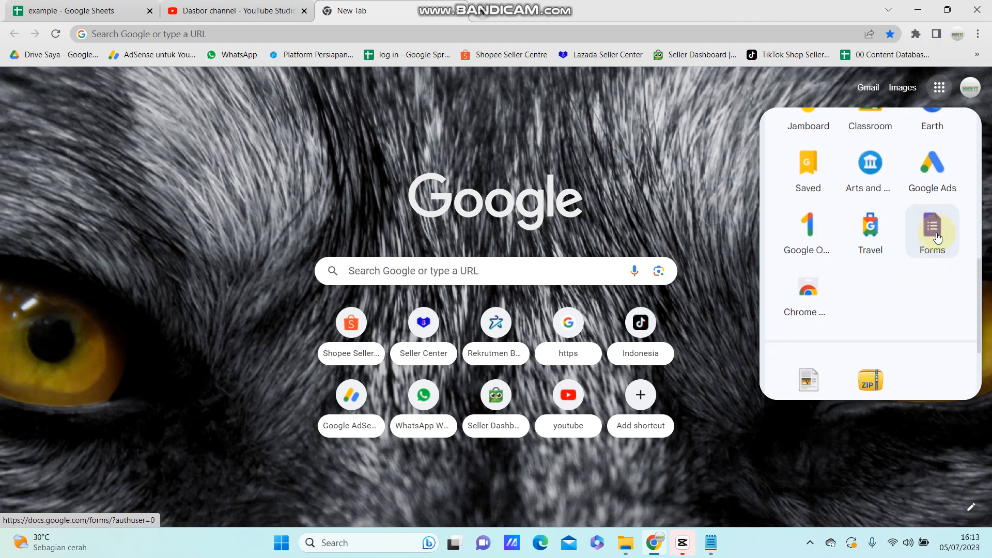
click(932, 230)
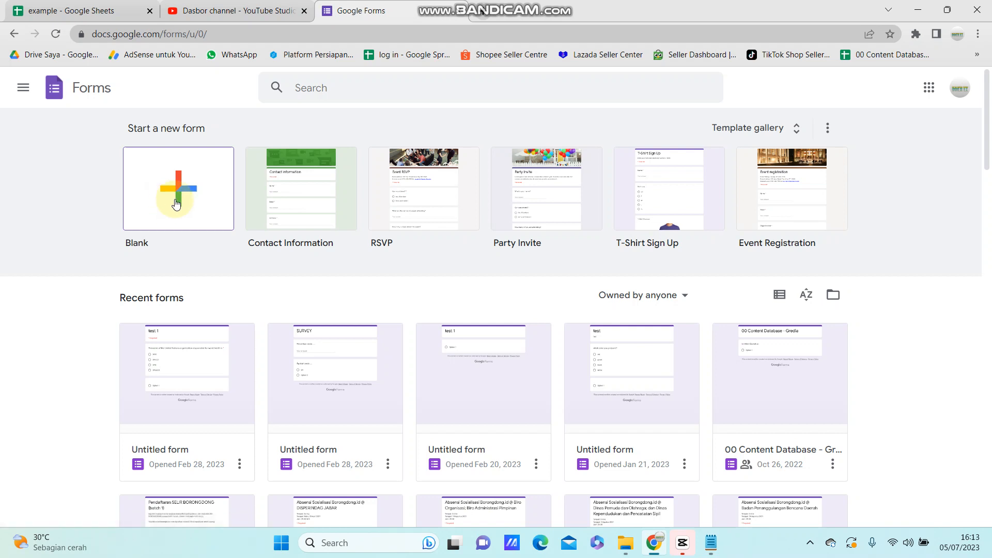
click(175, 200)
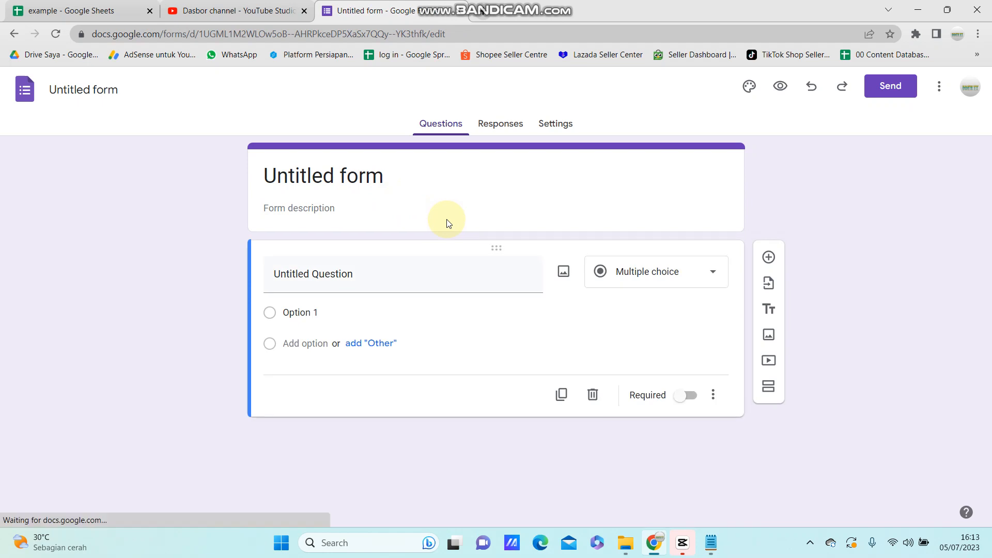
click(711, 544)
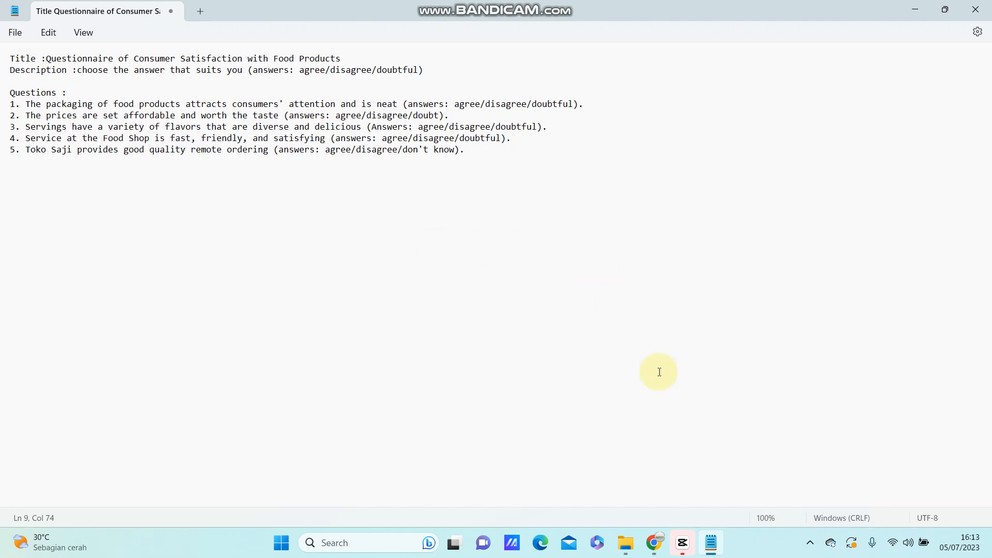
click(654, 541)
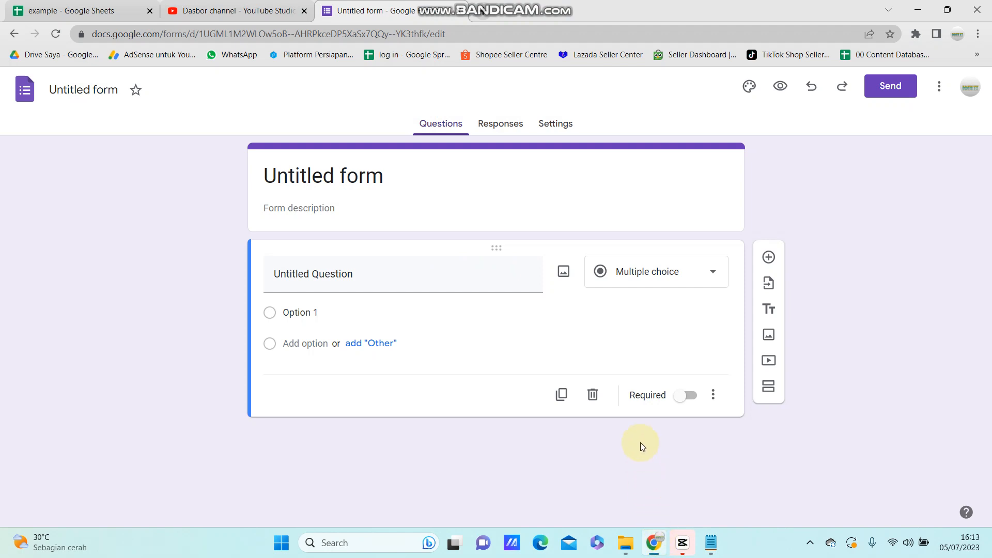
click(334, 179)
click(395, 177)
key(BackSpace)
key(BackSpace)
key(BackSpace)
key(BackSpace)
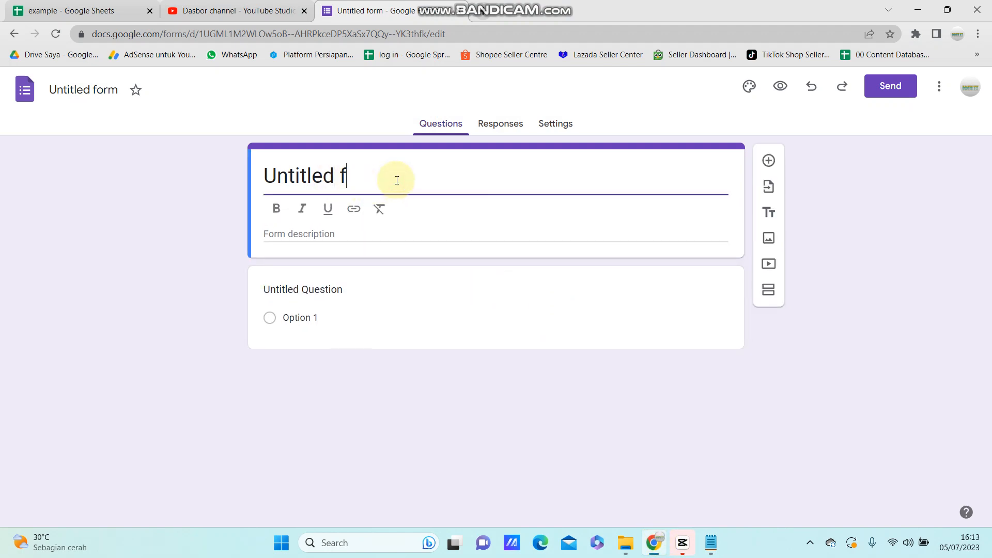
key(BackSpace)
key(BackSpace)
key(BackSpace)
key(BackSpace)
key(BackSpace)
key(BackSpace)
key(BackSpace)
key(BackSpace)
key(BackSpace)
key(ctrl+z)
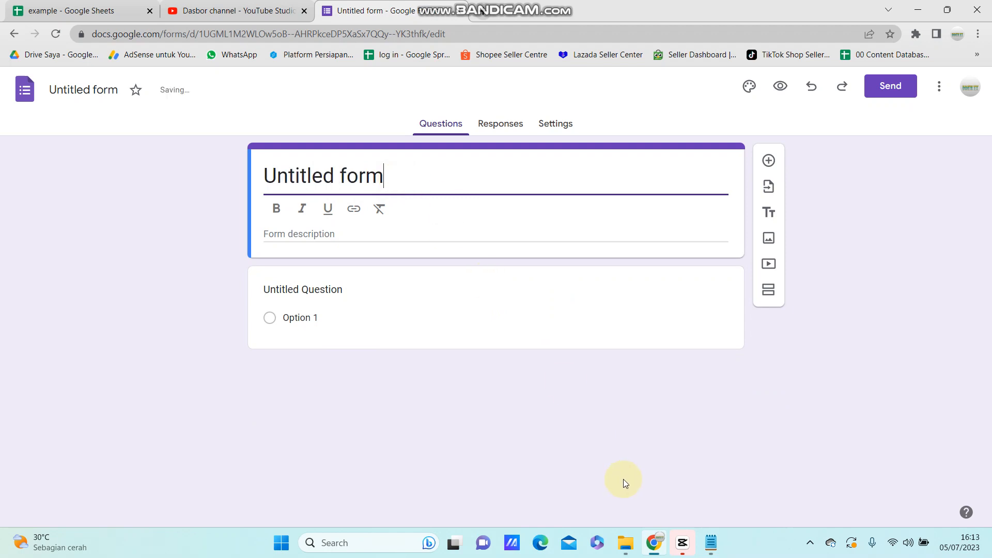
Step: Copy the title "Questionnaire of Consumer Satisfaction with Food Products" from the Notepad notes and replace the form's title with it
click(719, 552)
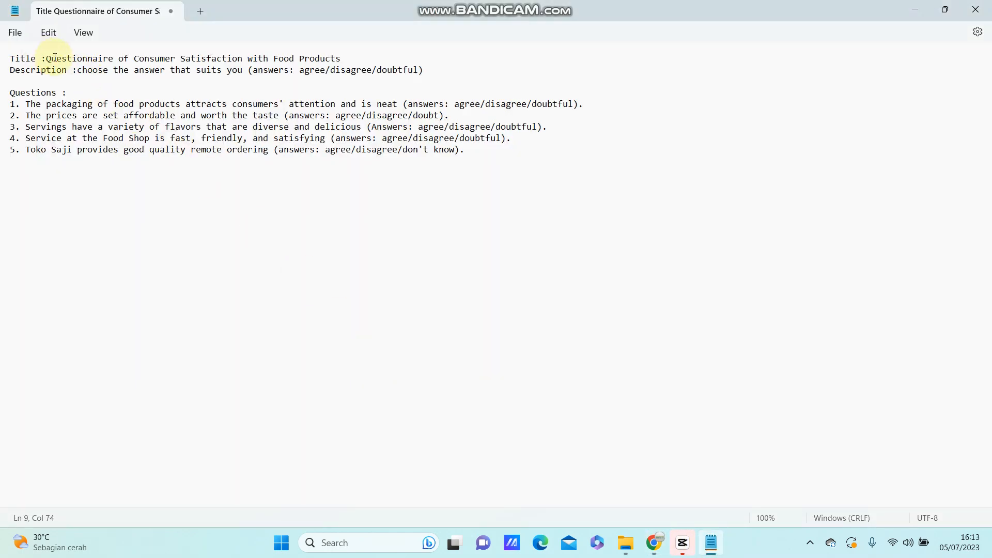
drag(47, 59, 340, 61)
key(ctrl+c)
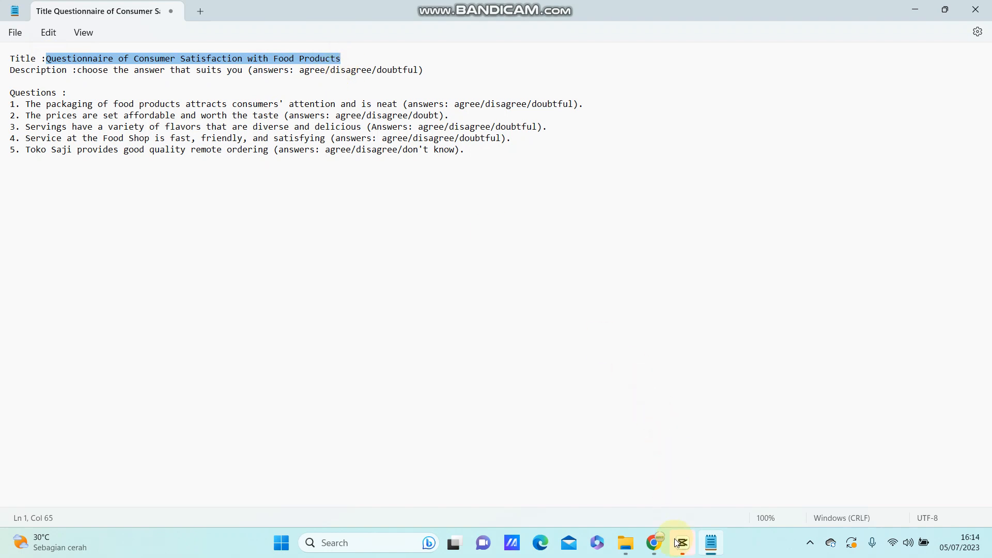
click(653, 542)
click(394, 174)
drag(395, 173, 258, 179)
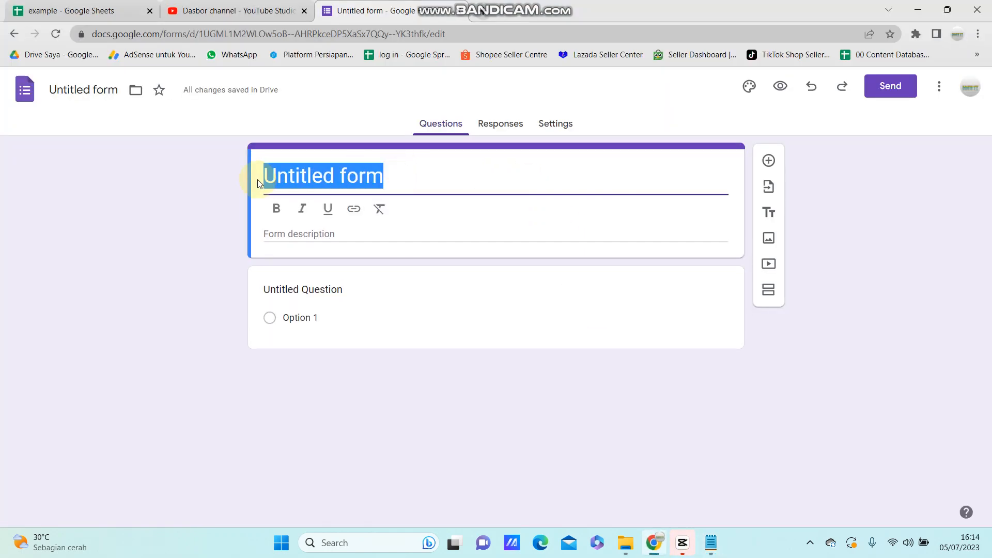
key(ctrl+v)
Step: Fill the form description with "choose the answer that suits you (answers: agree/disagree/doubtful)", copied from the Notepad notes
click(294, 256)
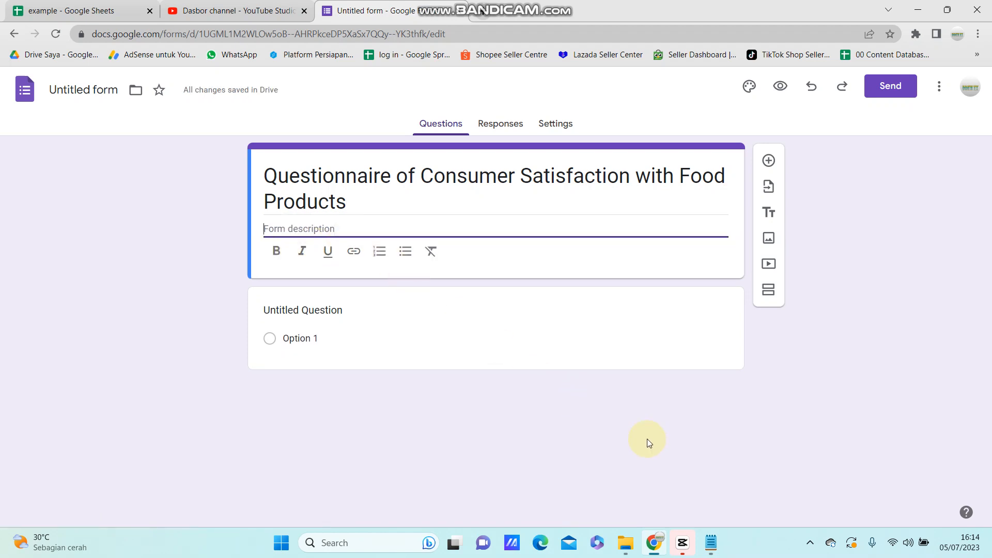
click(712, 544)
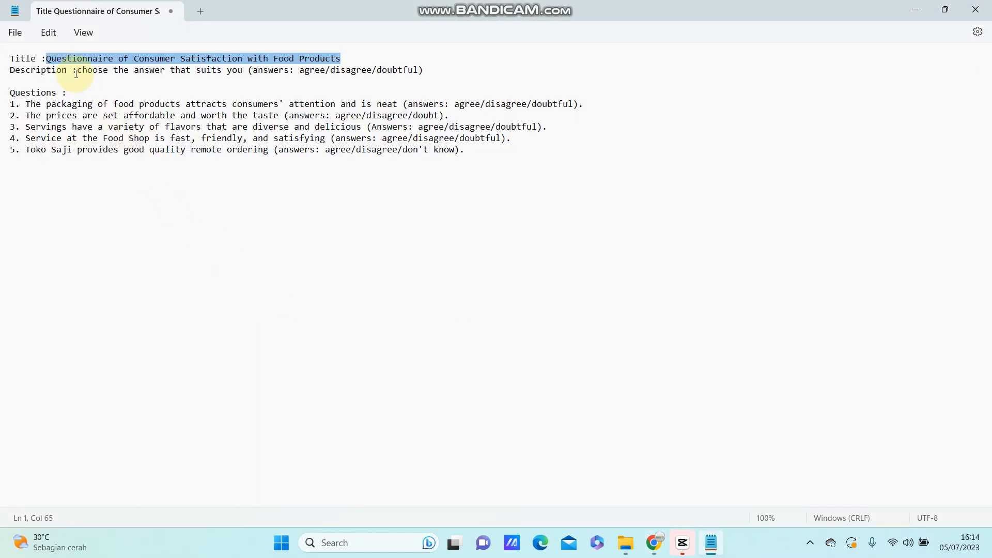
click(77, 71)
drag(77, 71, 424, 73)
key(ctrl+c)
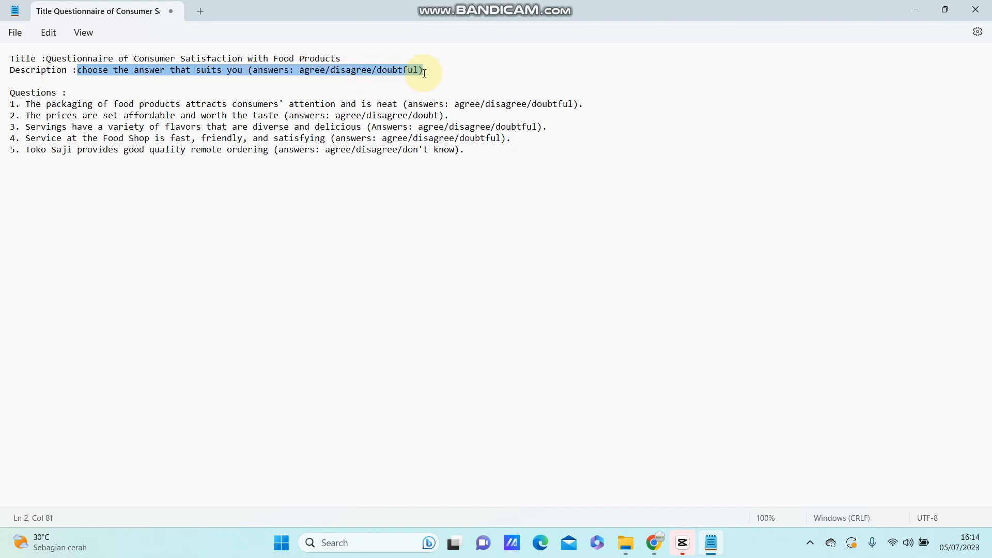
click(654, 542)
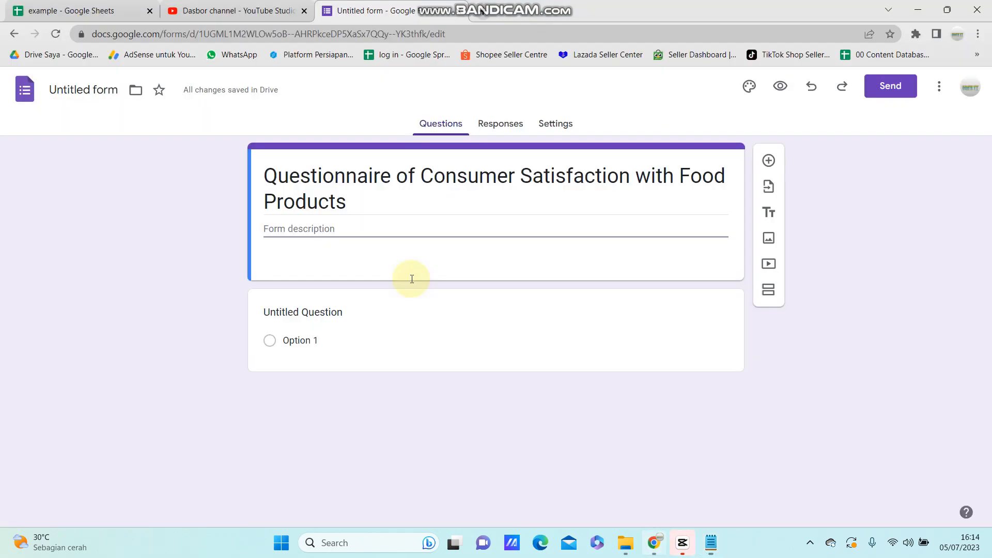
key(ctrl+v)
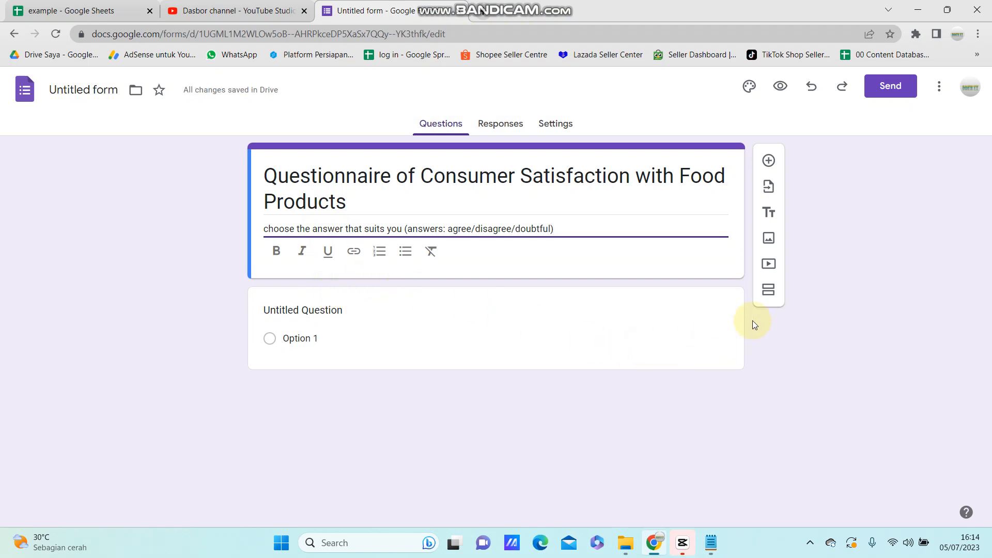
Step: Add a new section directly after the form's title and description block
click(768, 291)
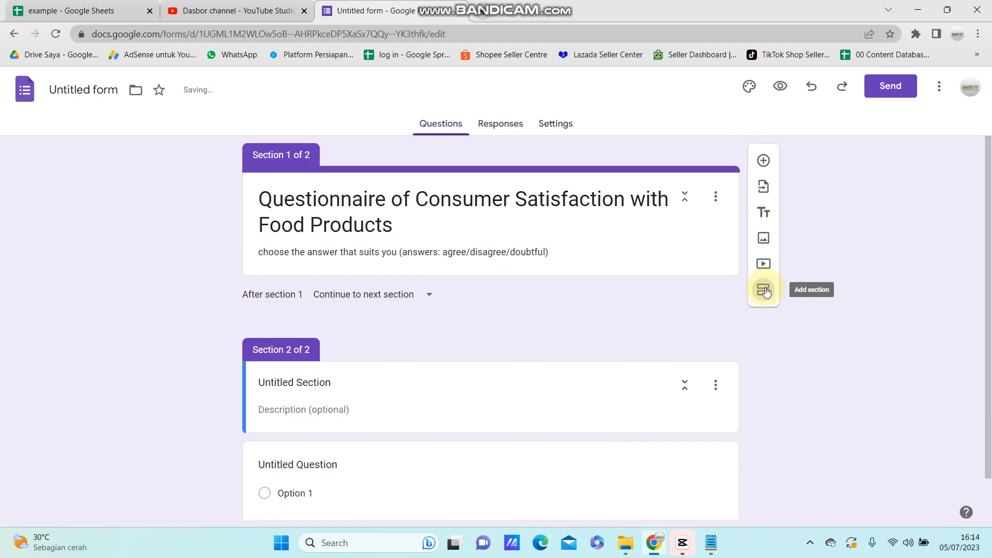
scroll(357, 315, down, 1)
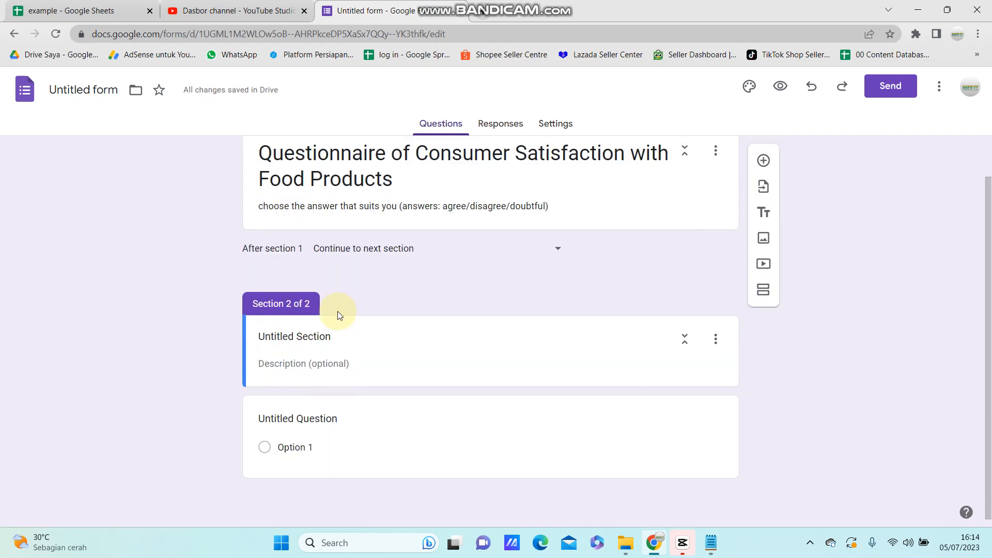
scroll(338, 316, up, 1)
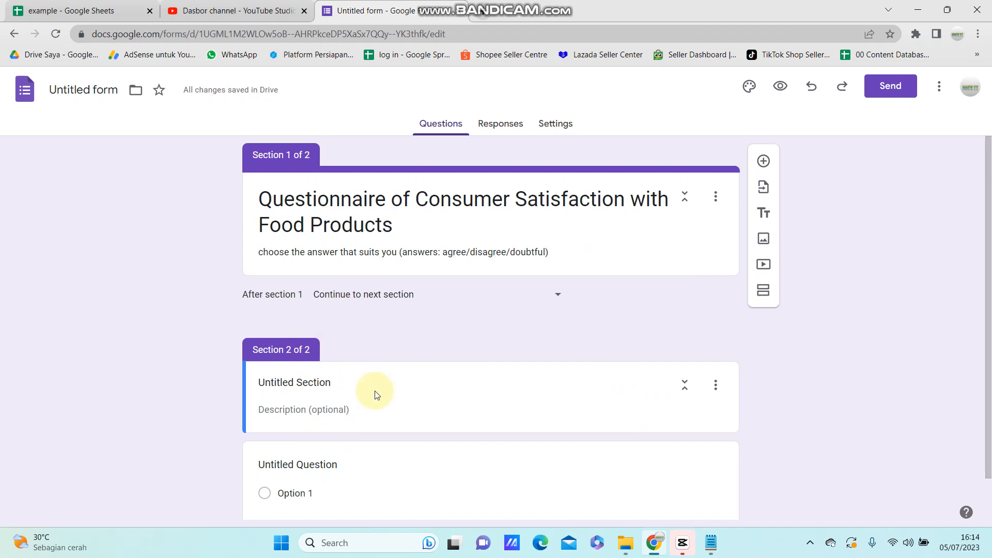
scroll(376, 394, down, 1)
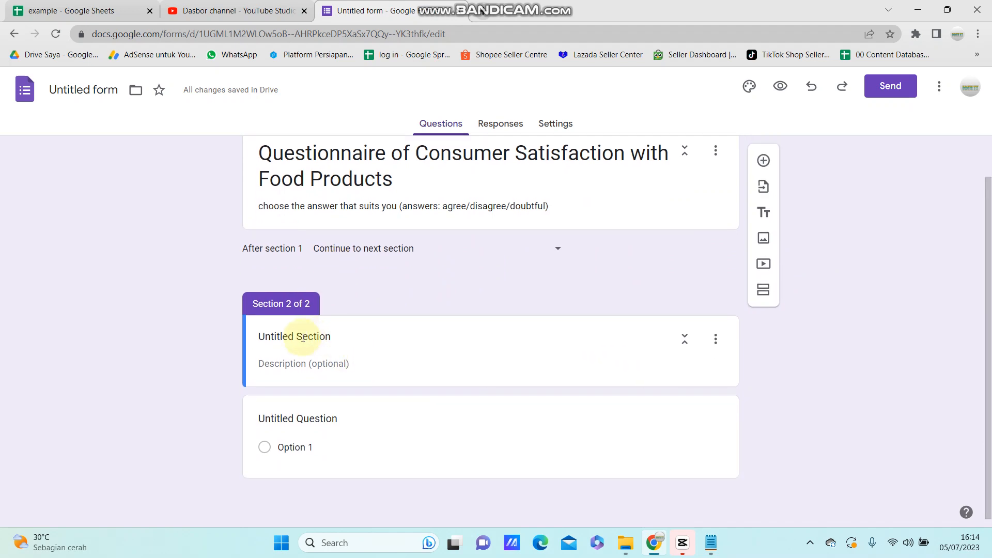
Step: Replace the second section's default title with "Respondents"
double_click(303, 338)
click(331, 333)
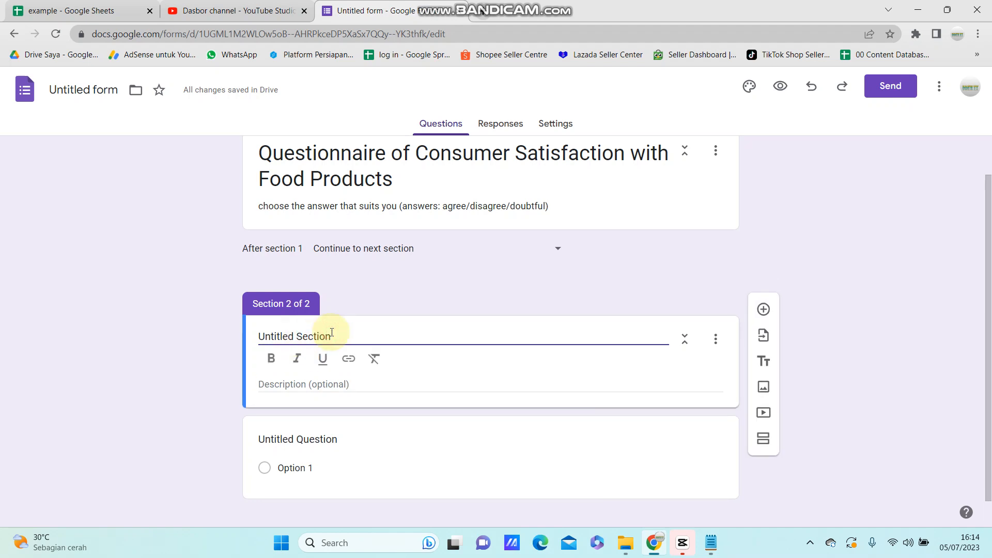
key(BackSpace)
key(BackSpace)
key(BackSpace)
key(BackSpace)
key(BackSpace)
key(BackSpace)
key(BackSpace)
key(BackSpace)
key(BackSpace)
key(BackSpace)
key(BackSpace)
key(BackSpace)
key(BackSpace)
key(BackSpace)
key(BackSpace)
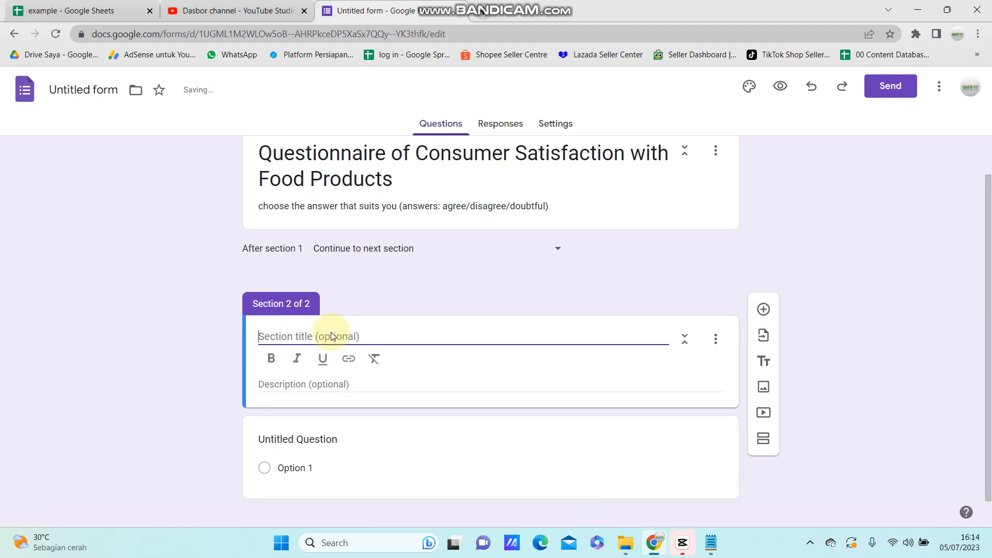
text(Respondents)
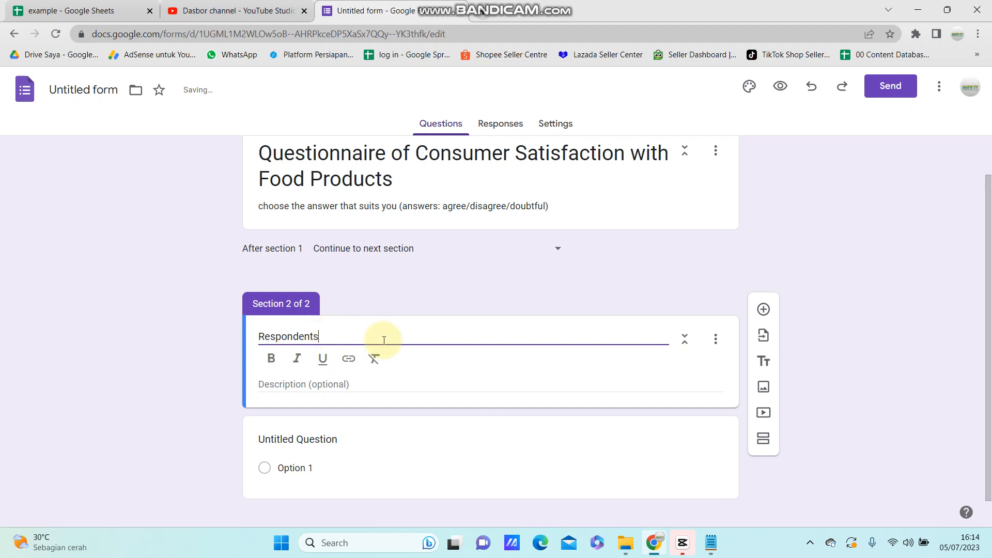
Step: Change the untitled question in the Respondents section to the Multiple choice grid type
scroll(380, 336, down, 1)
click(320, 421)
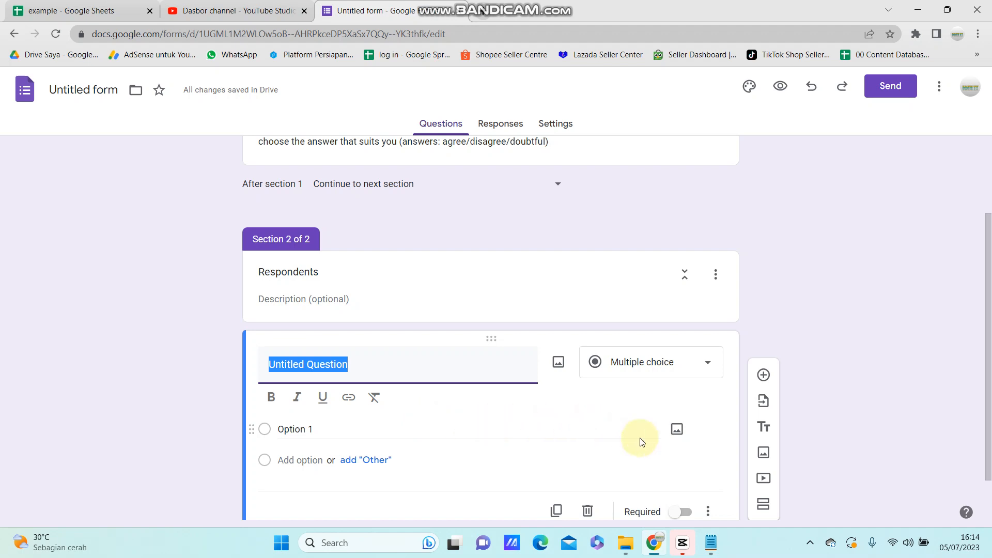
click(640, 370)
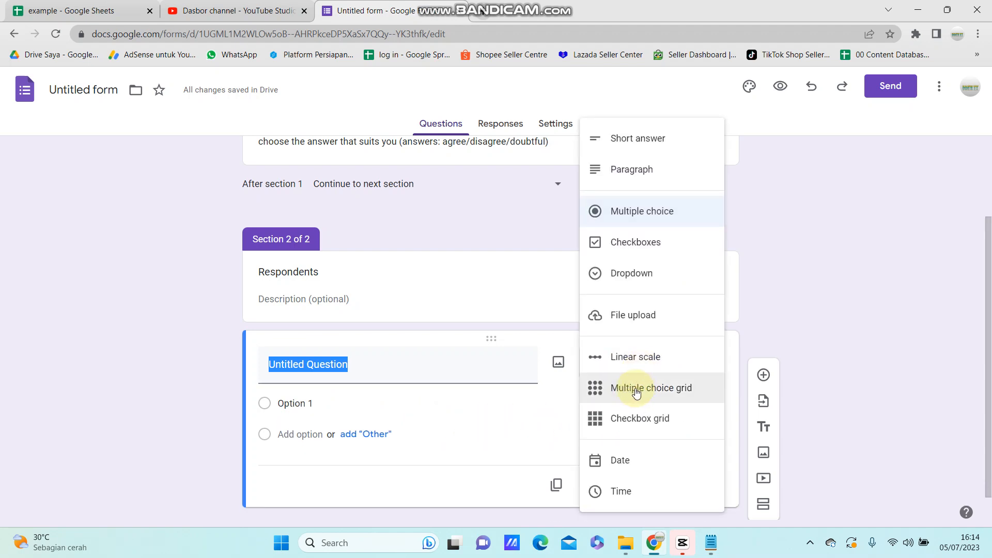
click(635, 393)
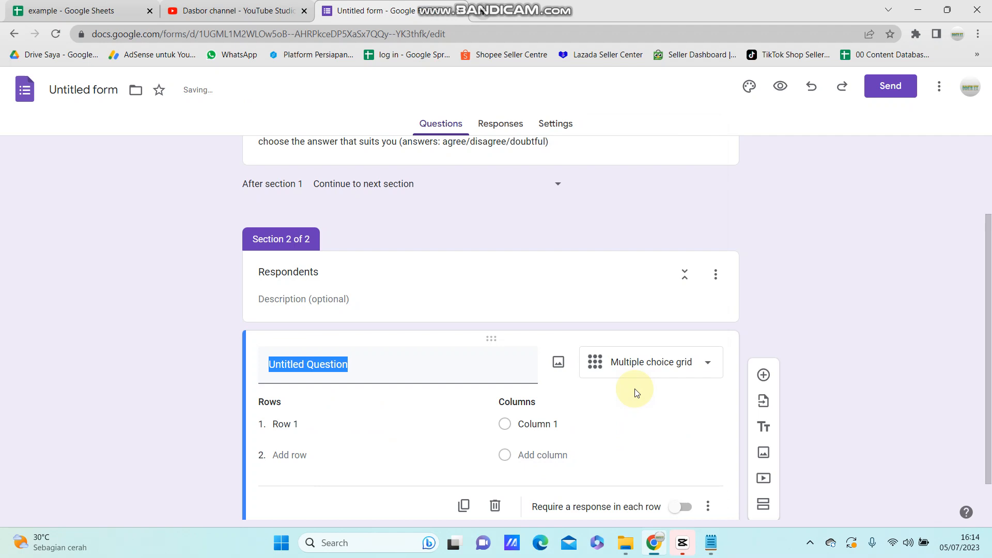
Step: Title the multiple choice grid question "Questions"
click(305, 424)
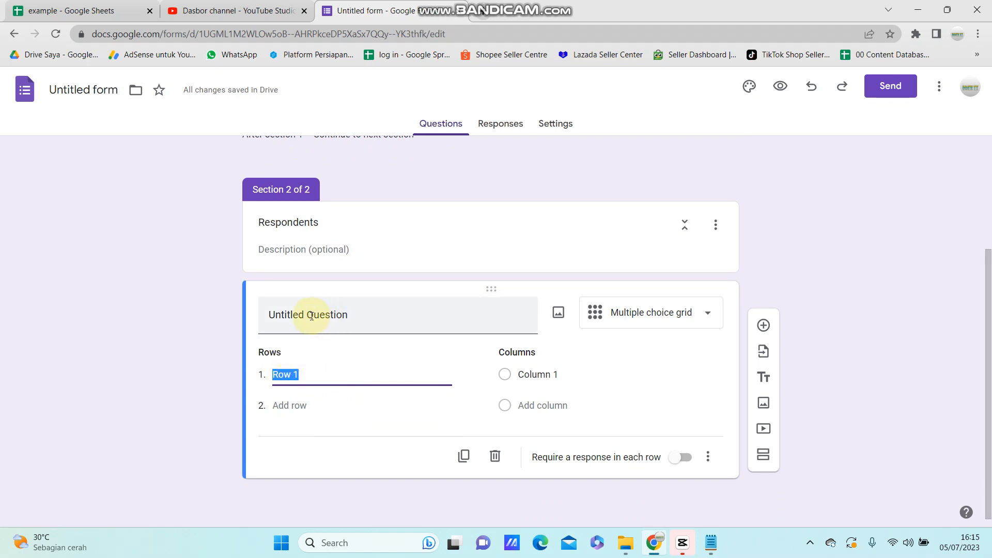
click(329, 318)
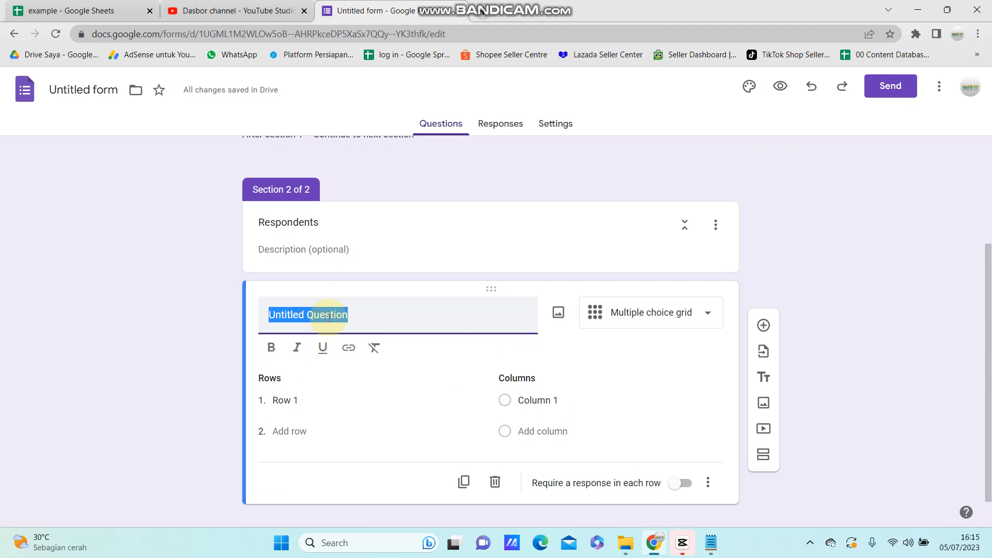
text(Ques)
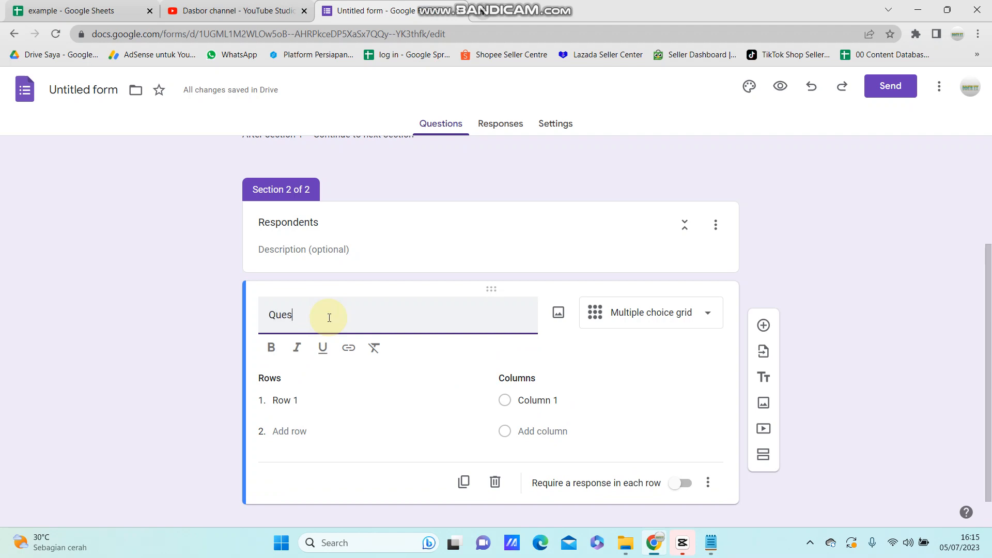
text(tions)
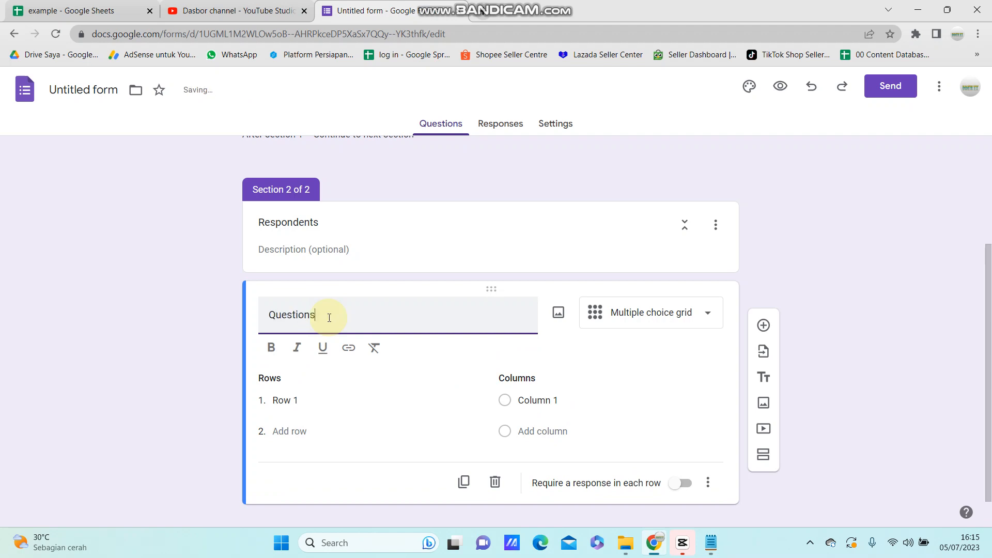
Step: Set the grid's first row to "The packaging of food products attracts consumers' attention and is neat", copied from the Notepad notes
click(299, 401)
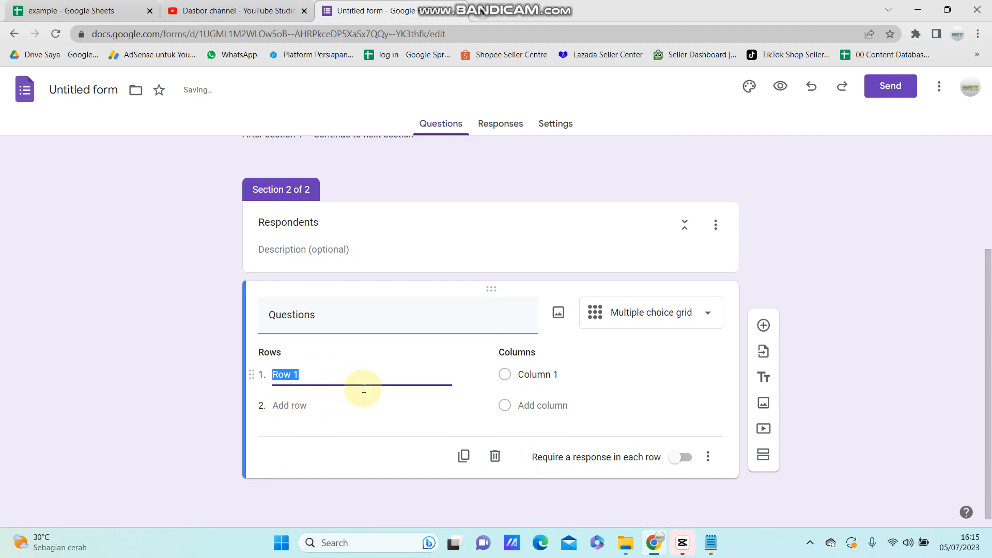
click(711, 542)
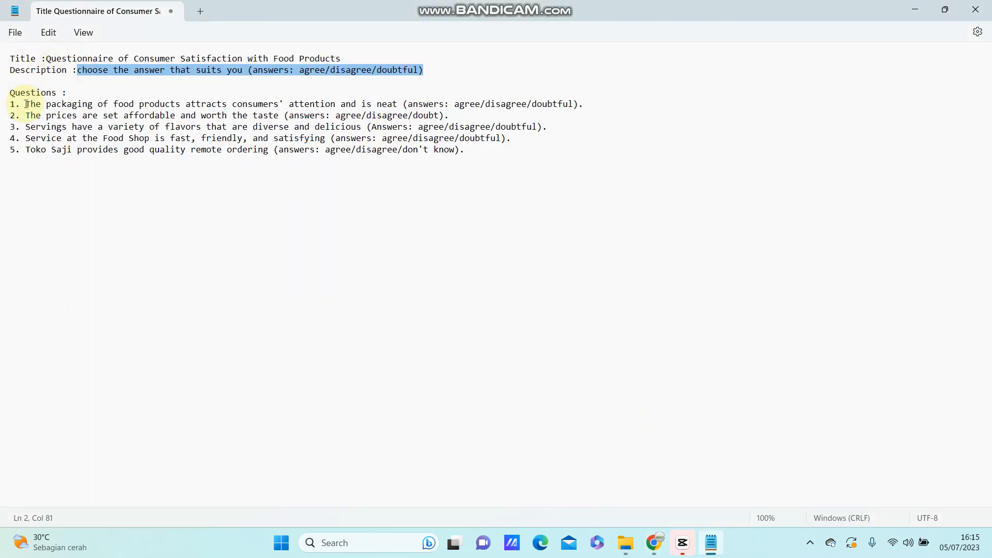
drag(25, 104, 398, 105)
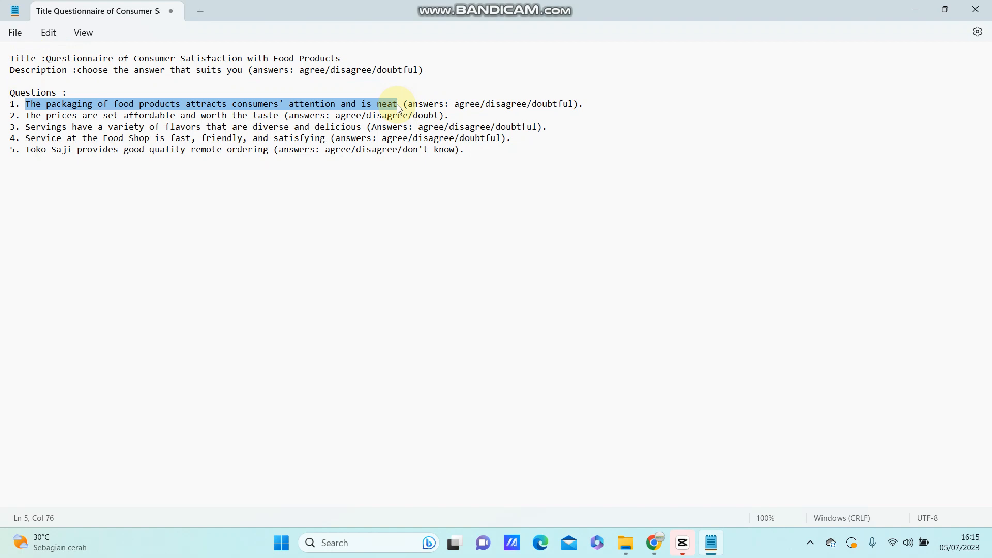
click(654, 542)
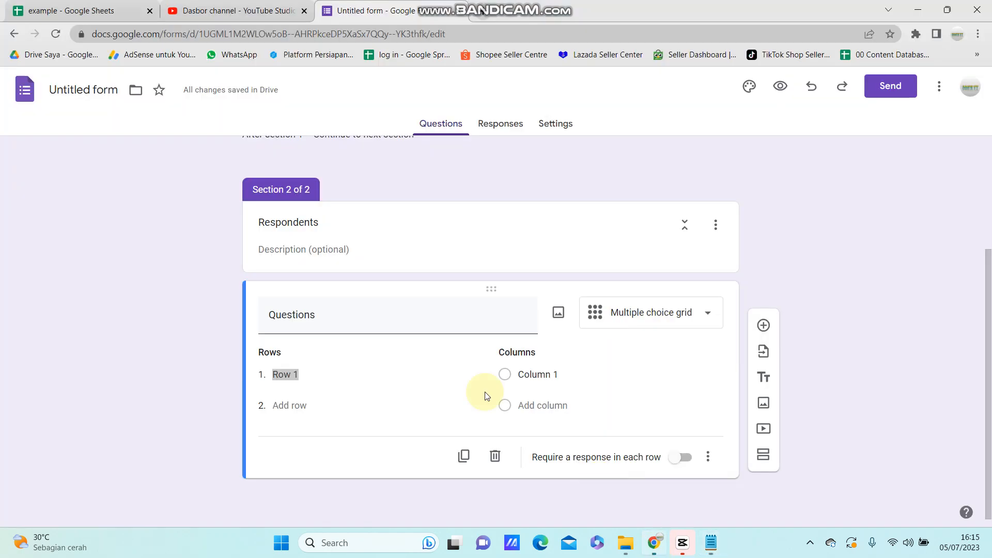
key(ctrl+v)
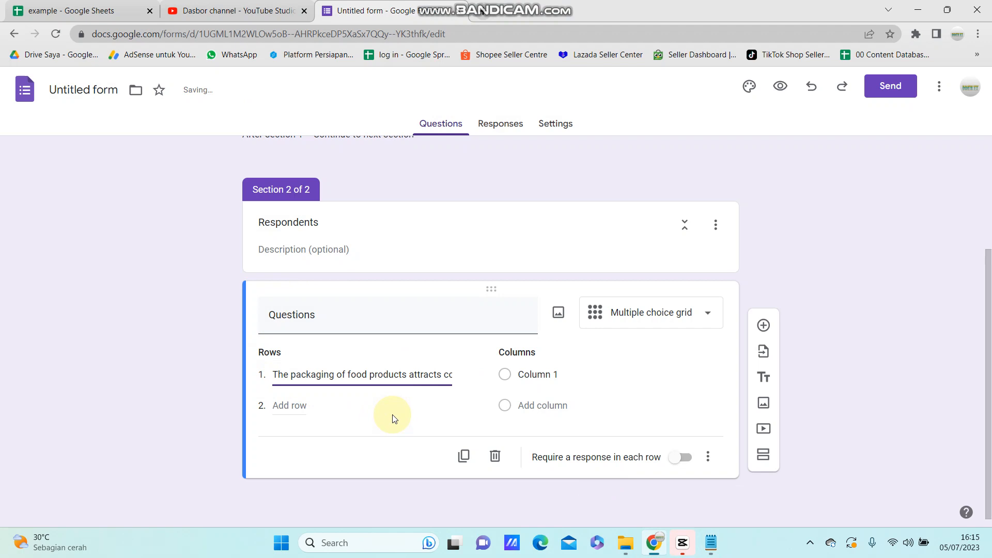
Step: Add a second grid row reading "The prices are set affordable and worth the taste", copied from the Notepad notes
click(288, 405)
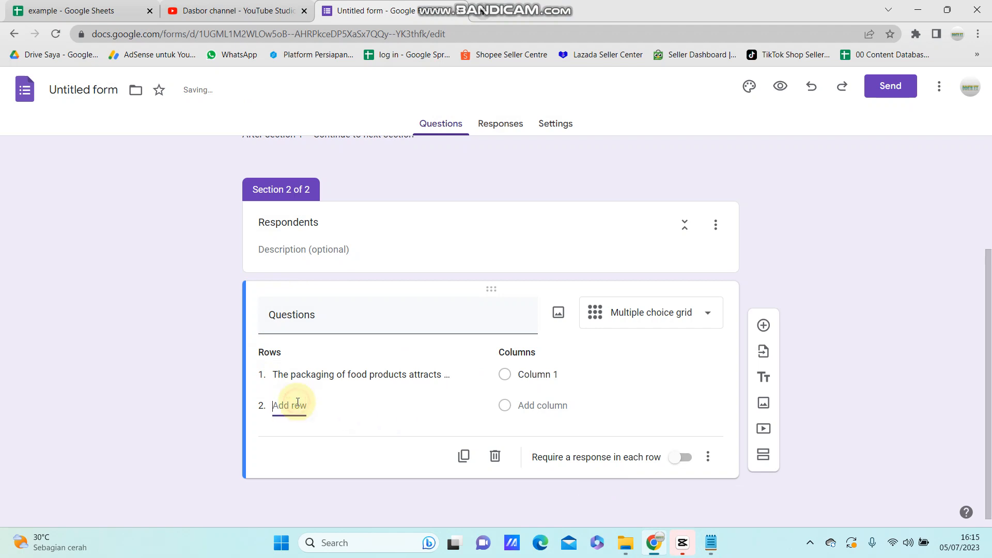
click(712, 542)
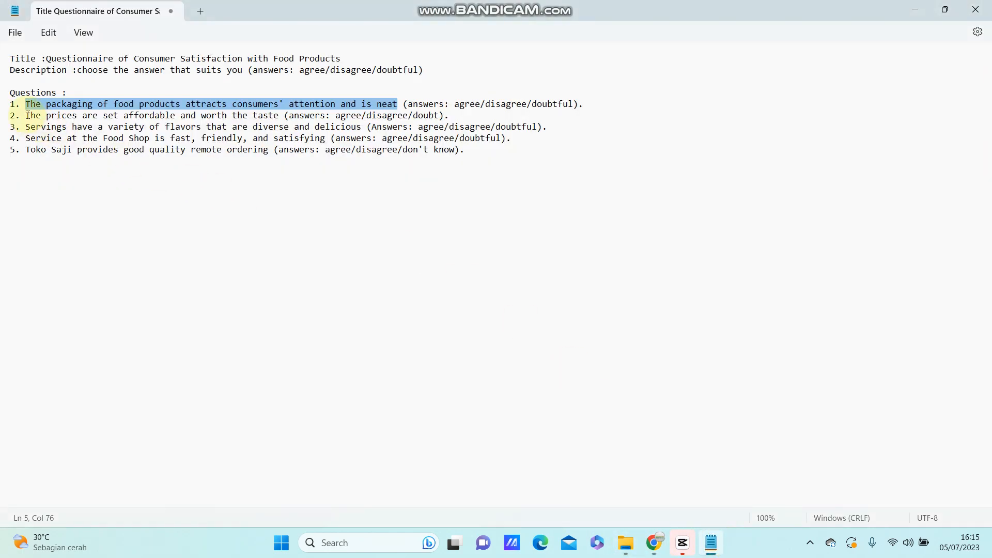
drag(26, 115, 279, 116)
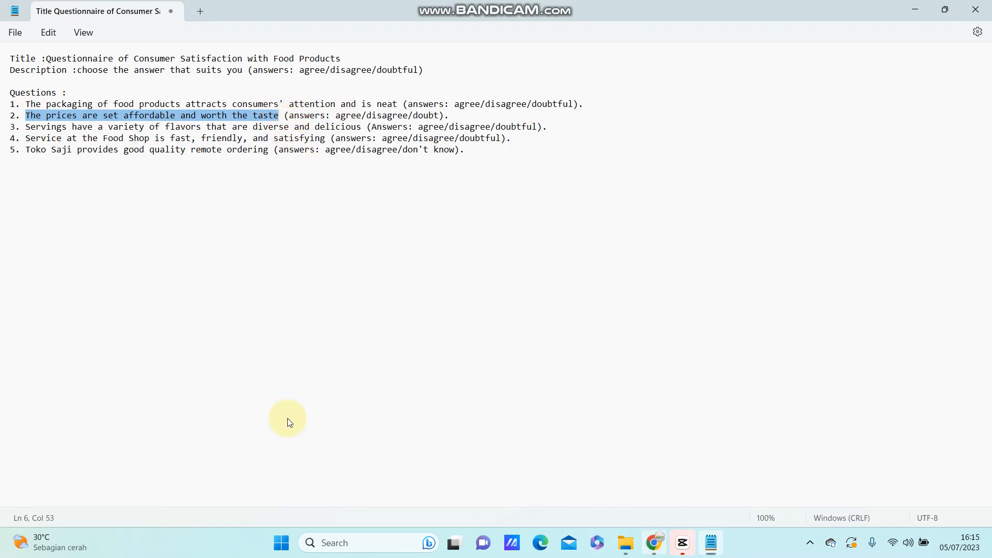
key(ctrl+c)
key(alt+Tab)
key(ctrl+v)
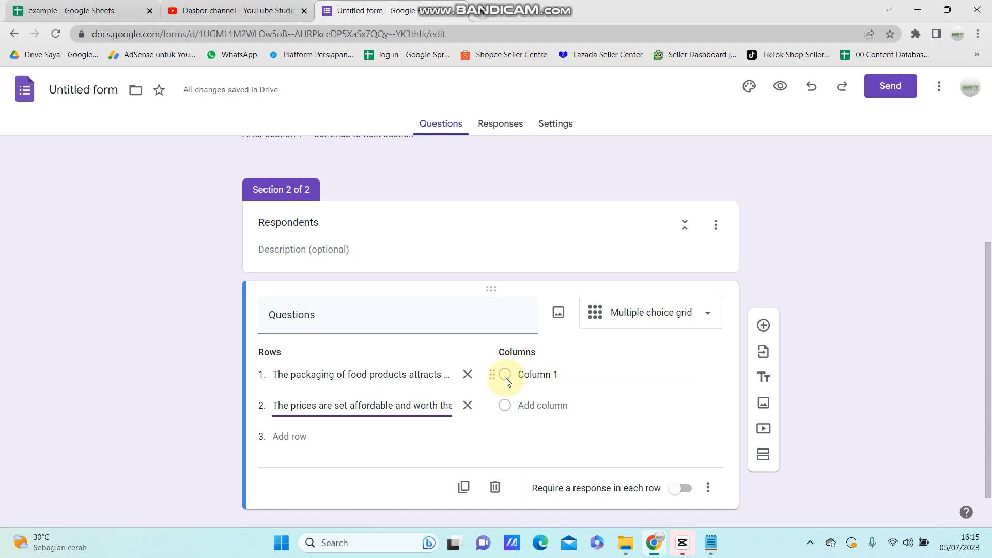
Step: Name the grid's first column "agree" and add a second column "disagree"
scroll(505, 381, up, 3)
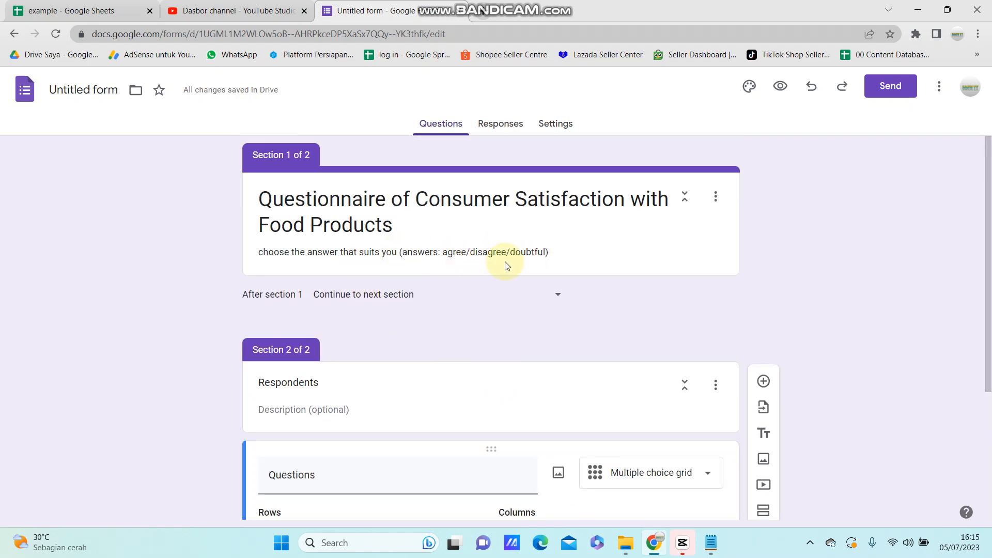
scroll(587, 326, down, 3)
click(538, 348)
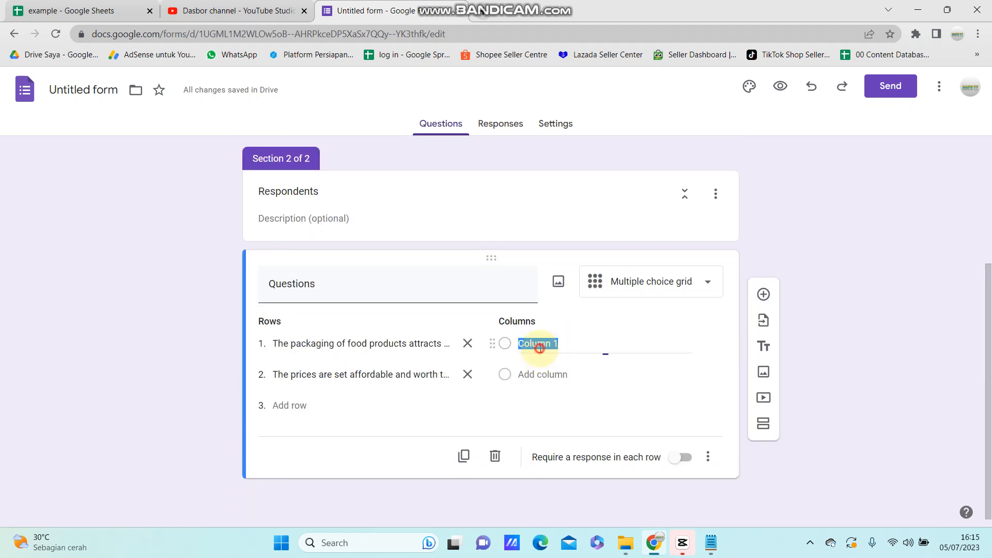
text(agree)
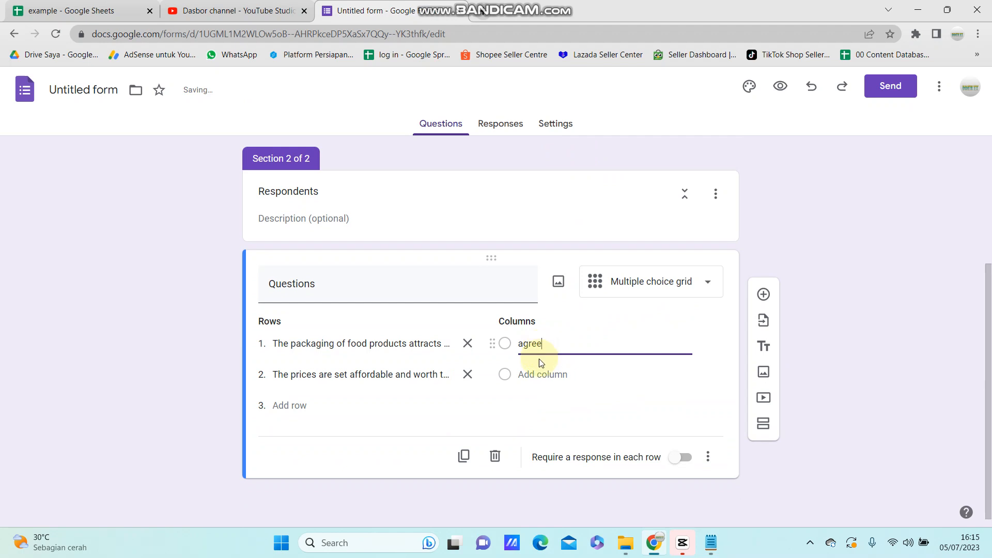
click(537, 373)
text(dis)
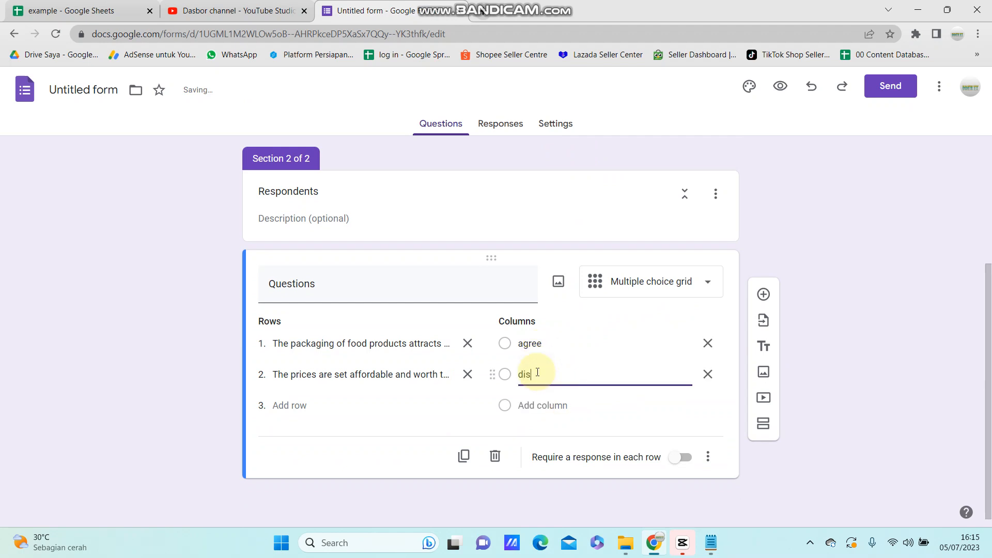
text(agree)
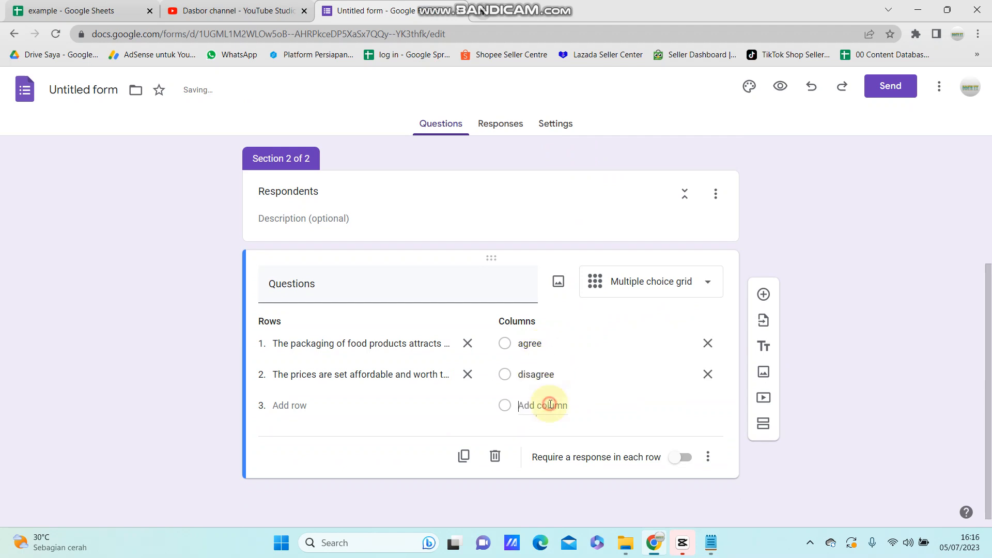
Step: Add a third grid column named "doubtful", correcting its spelling
click(541, 406)
scroll(583, 336, up, 4)
scroll(582, 350, down, 4)
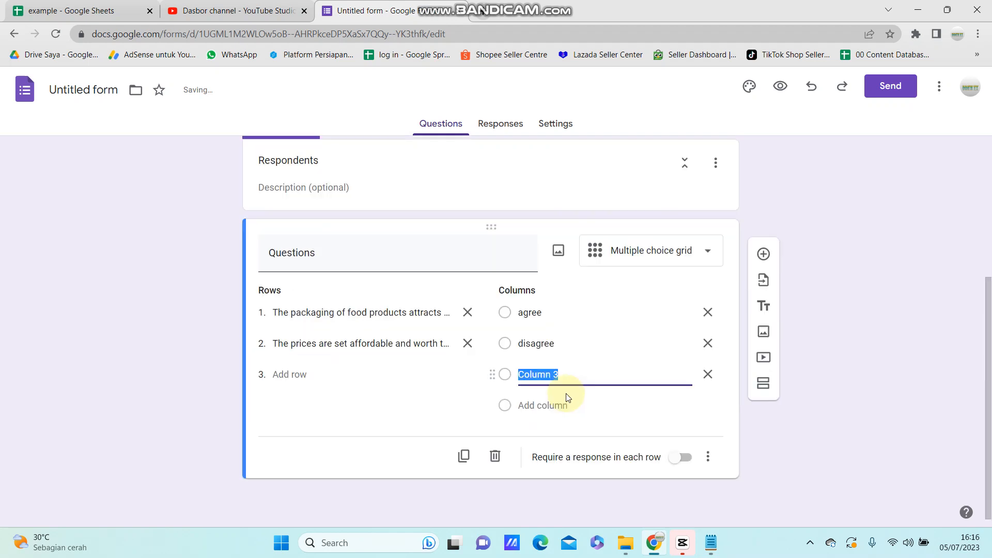
text(doubful)
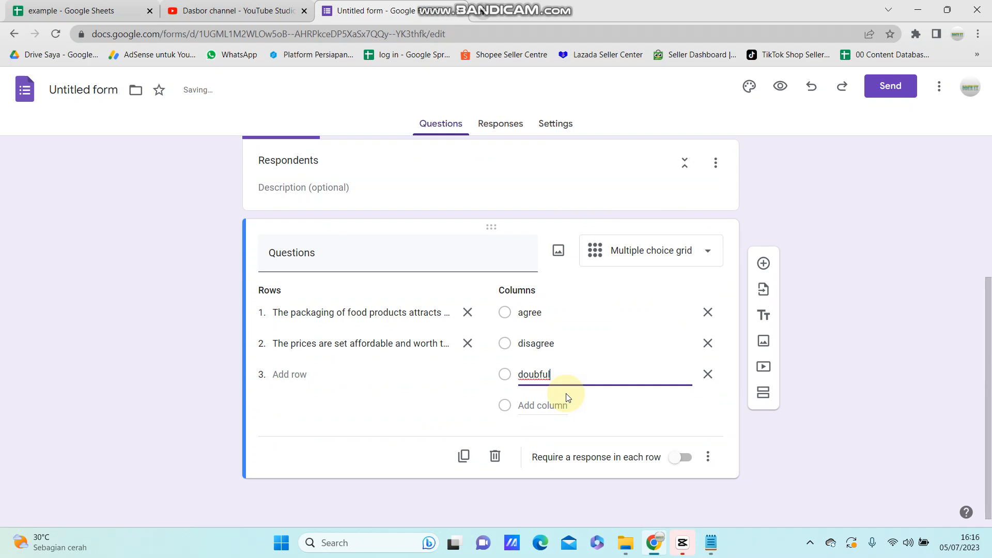
key(Left)
key(Left)
key(Left)
text(t)
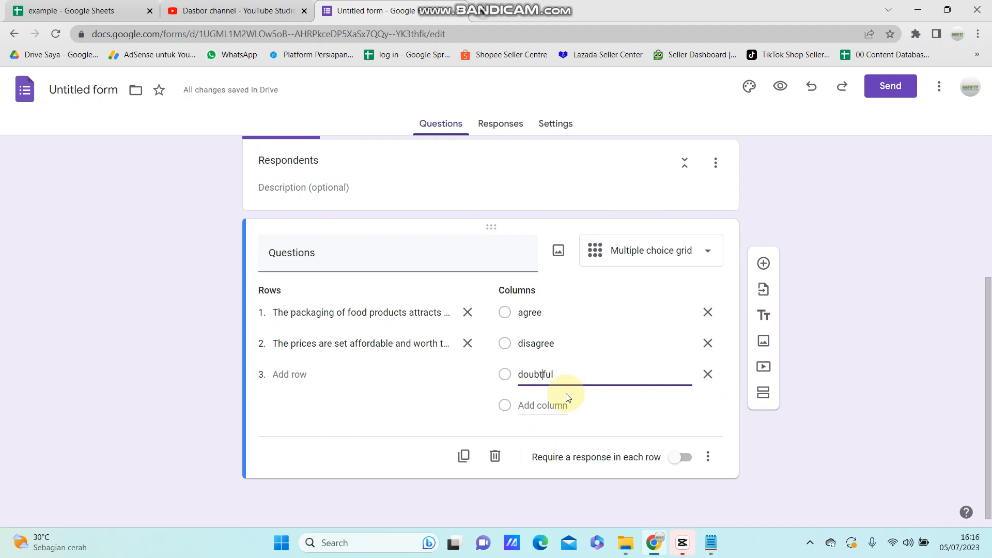
Step: Preview the form and try the Respondents grid, answering disagree for the packaging row and agree for the prices row
scroll(568, 398, up, 4)
scroll(568, 398, down, 4)
scroll(544, 428, up, 4)
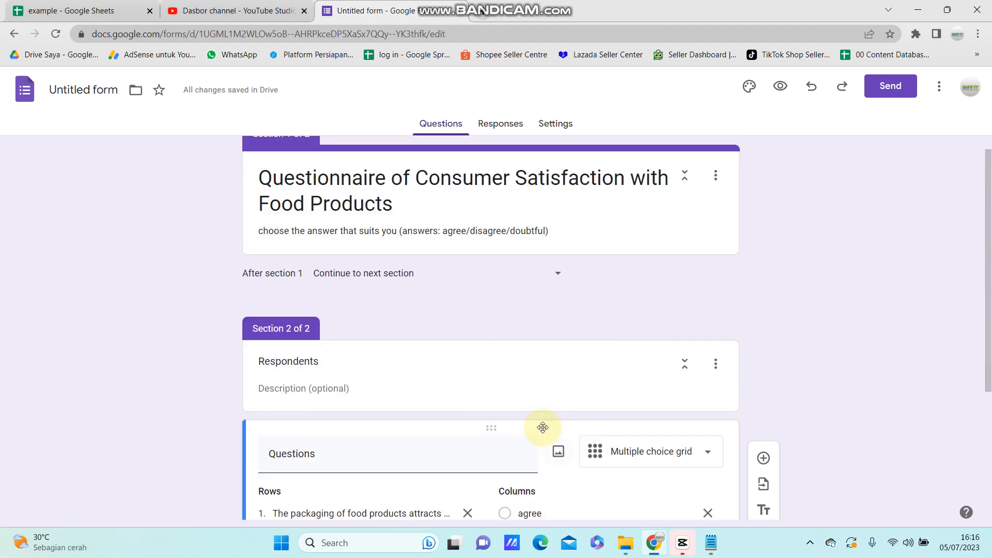
scroll(543, 428, up, 1)
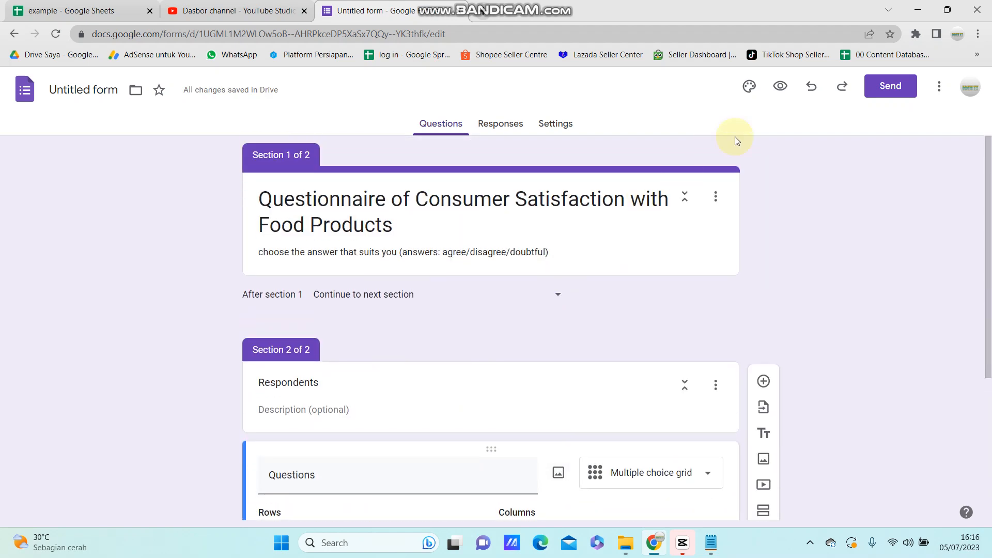
click(780, 88)
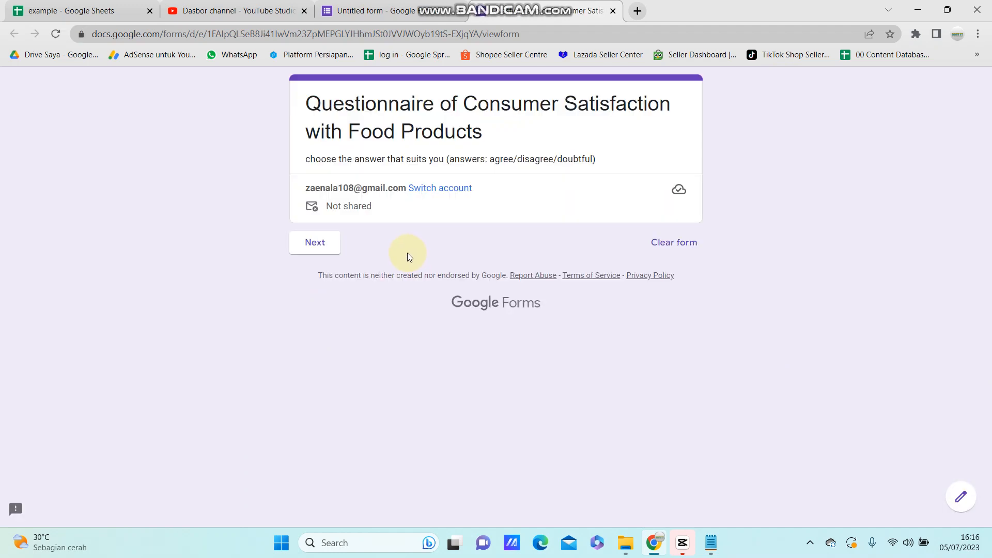
click(322, 250)
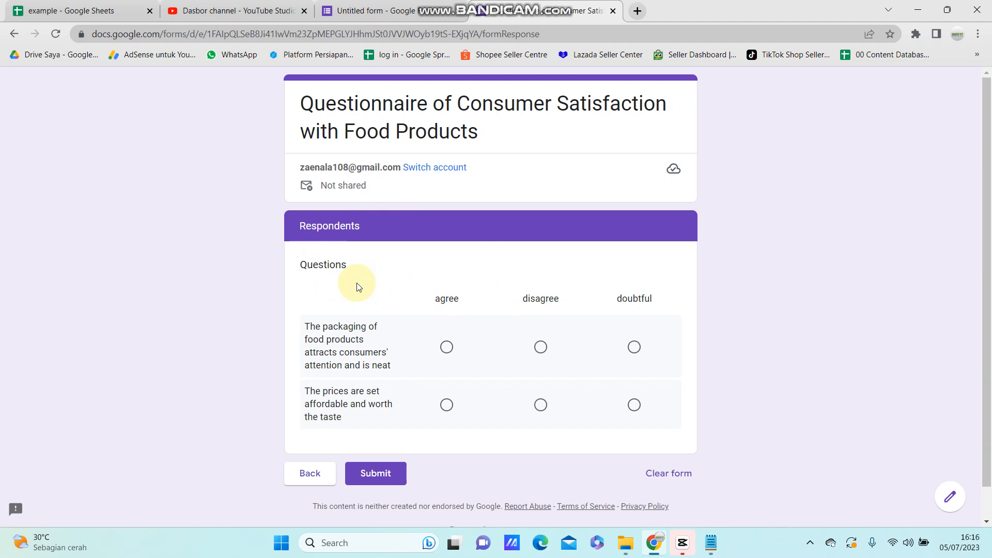
click(446, 346)
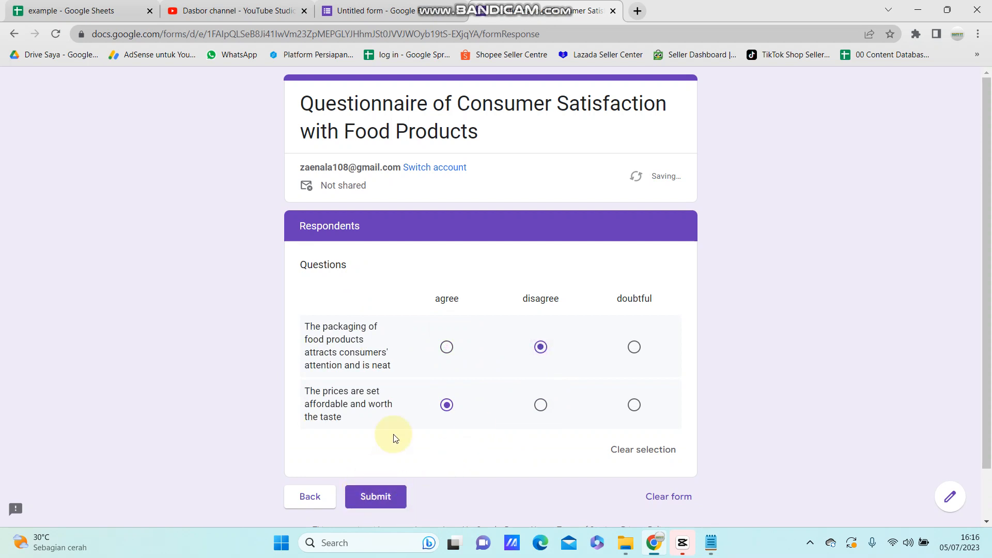
mouse_move(425, 2)
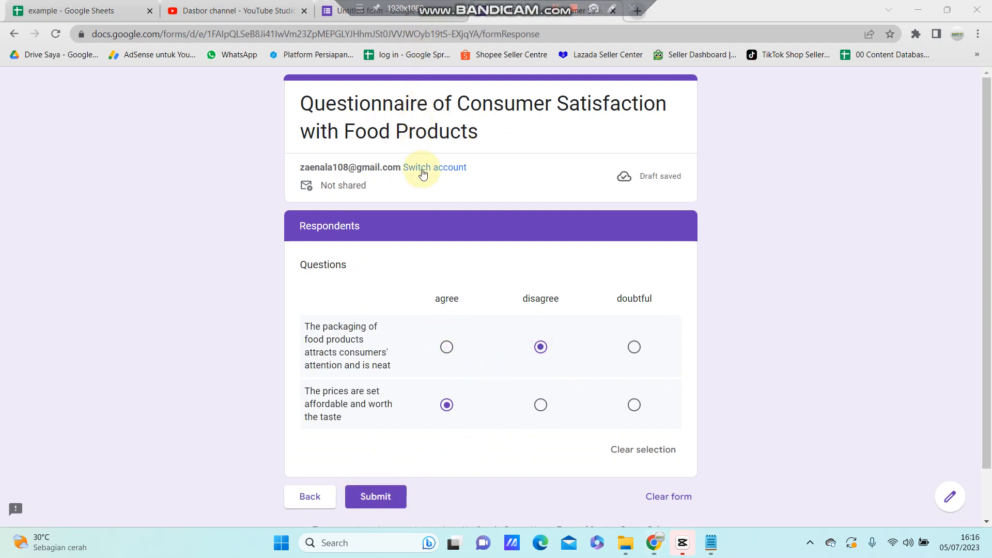
scroll(460, 194, down, 2)
scroll(460, 195, up, 2)
Step: Return to the form editor and turn on Limit to 1 response in the form's response settings
click(408, 13)
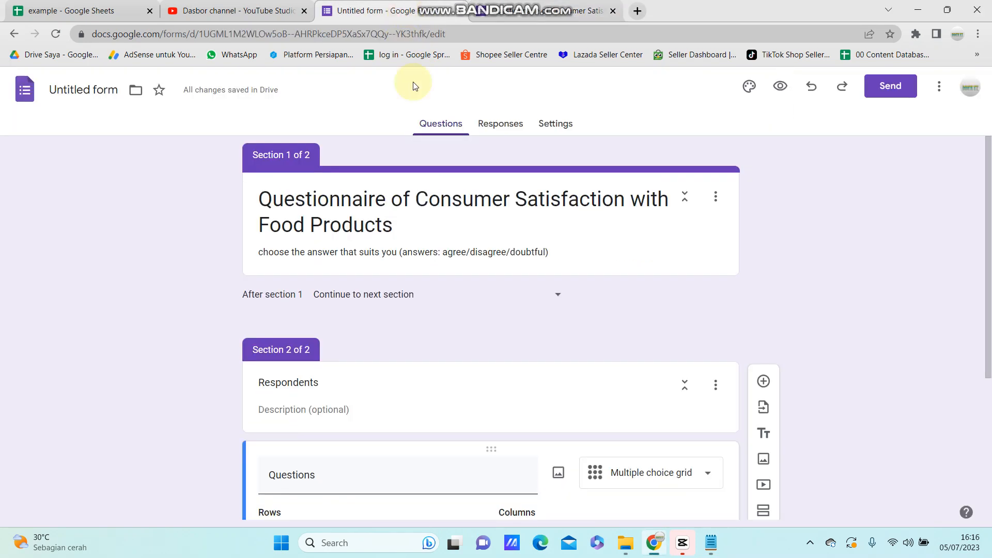
scroll(493, 303, down, 4)
scroll(554, 317, up, 5)
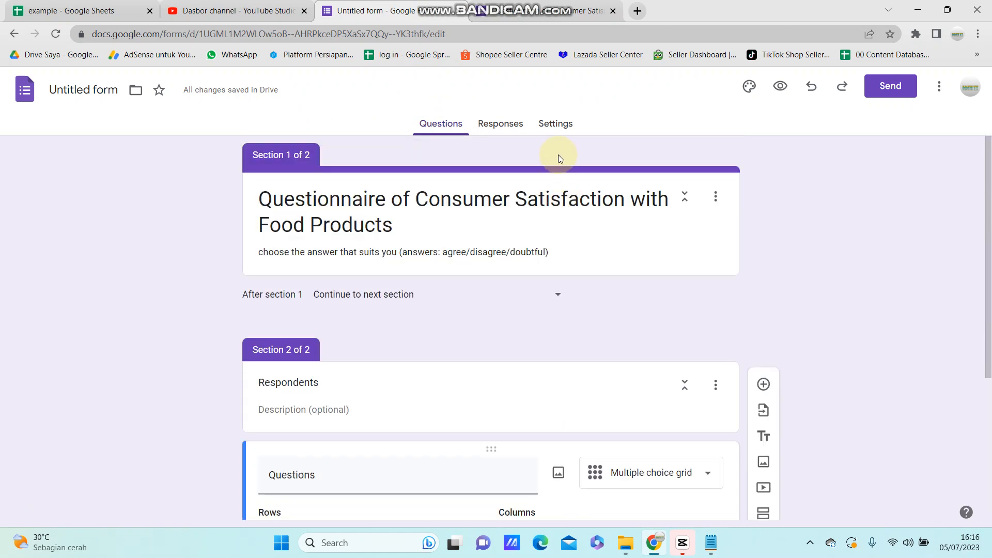
click(554, 125)
scroll(478, 343, down, 3)
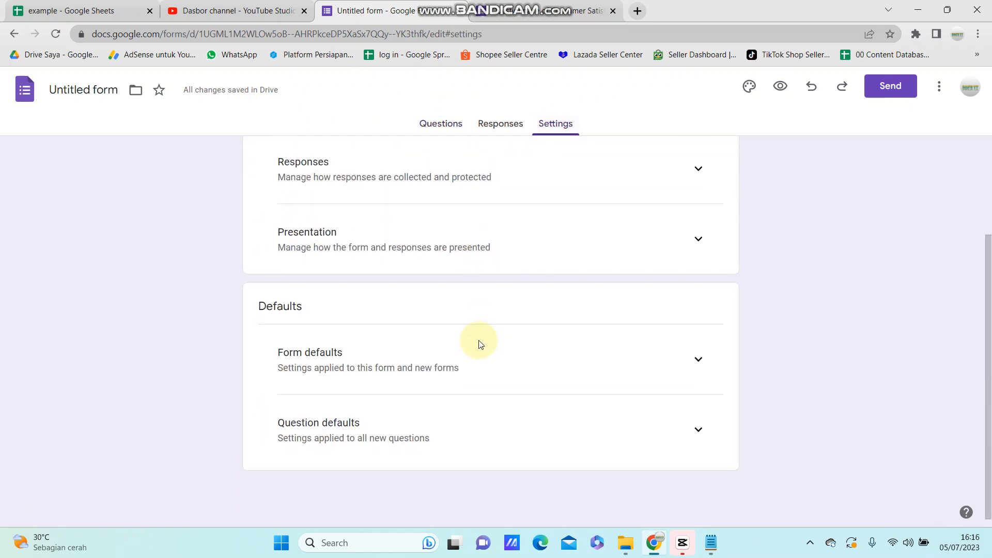
scroll(568, 242, up, 1)
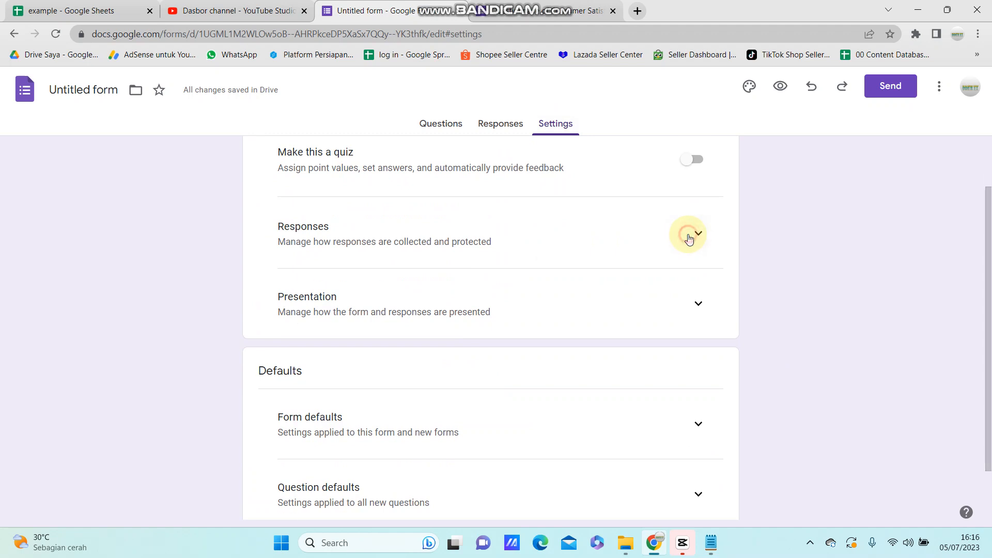
click(693, 238)
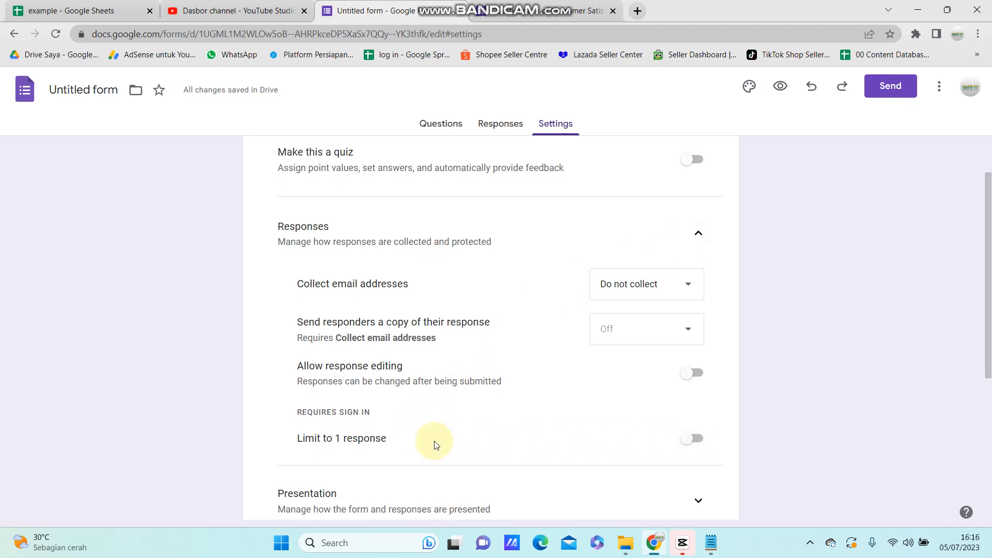
click(697, 440)
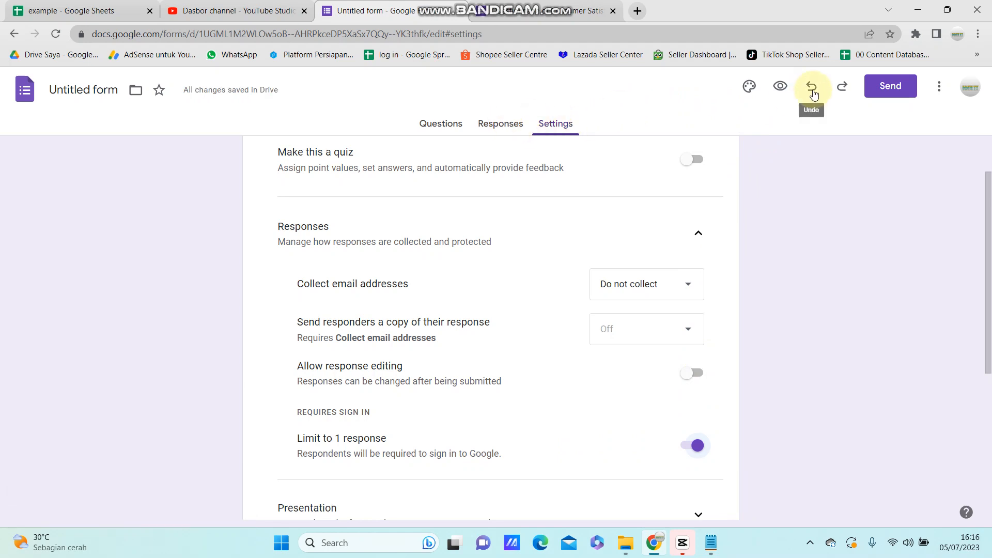
Step: Look at the form's additional options and its responses overview
click(938, 87)
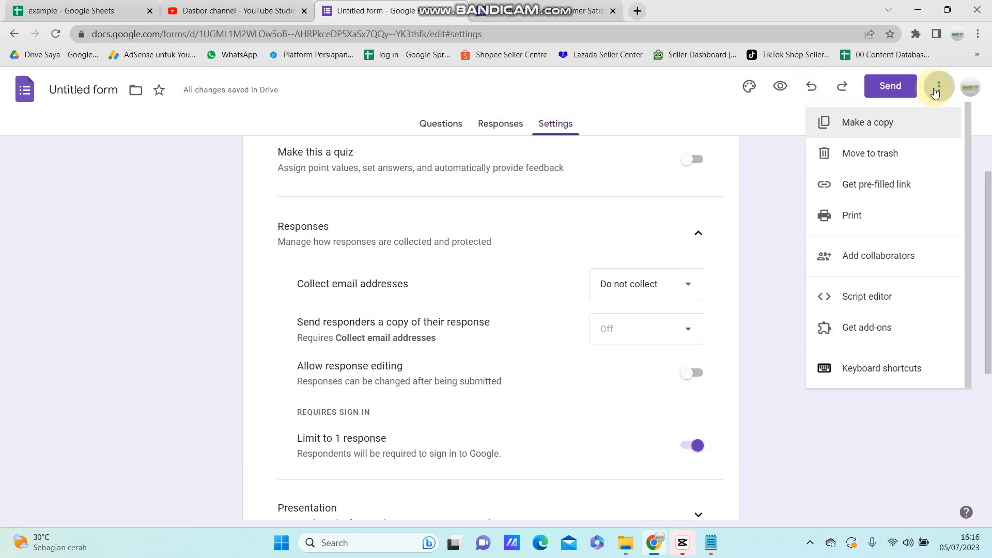
click(626, 107)
click(499, 137)
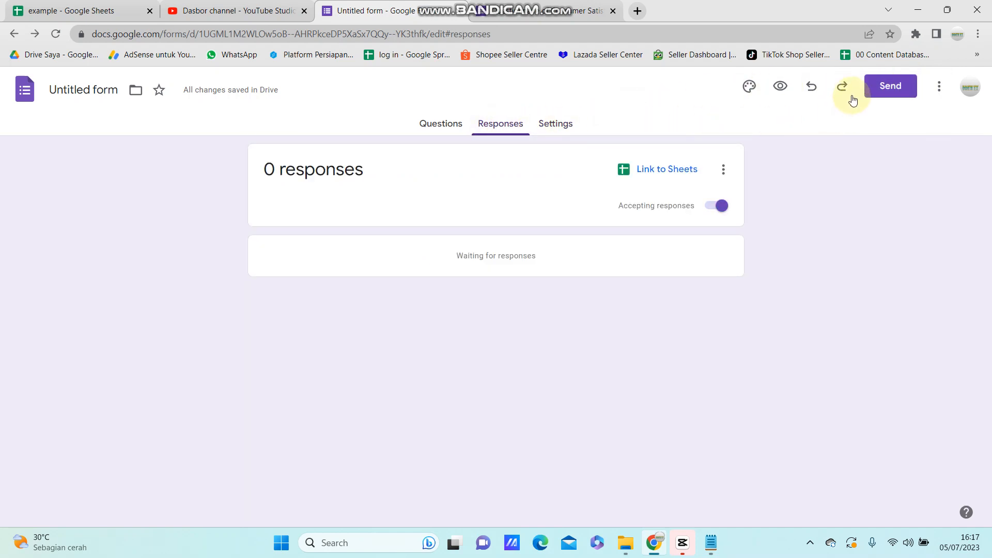
Step: Copy the form's shortened share link and close the Send form dialog
click(878, 87)
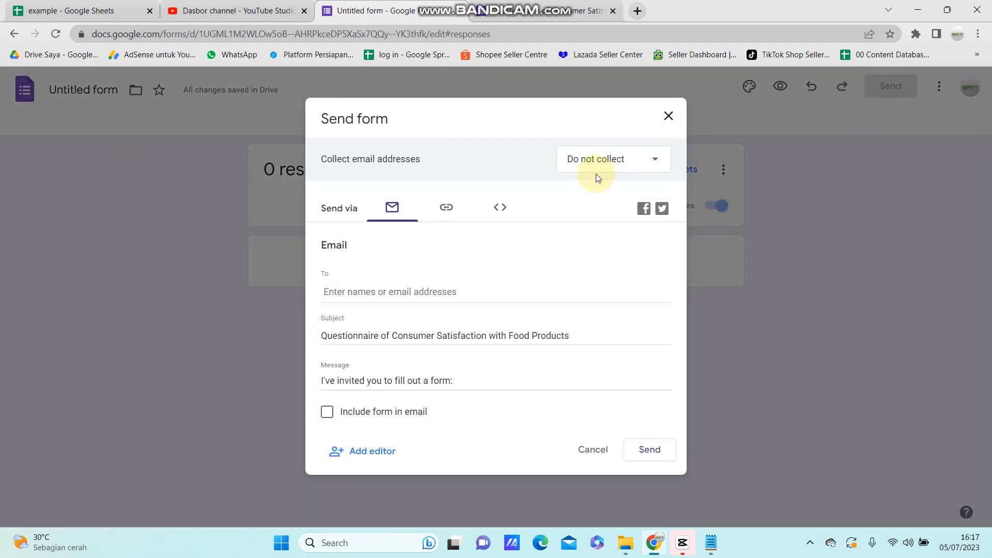
click(446, 207)
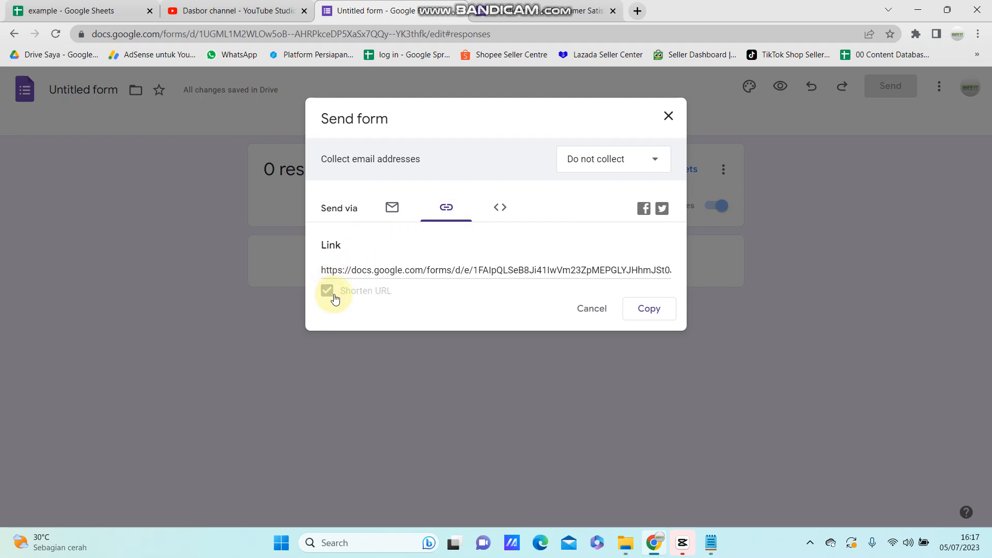
click(656, 312)
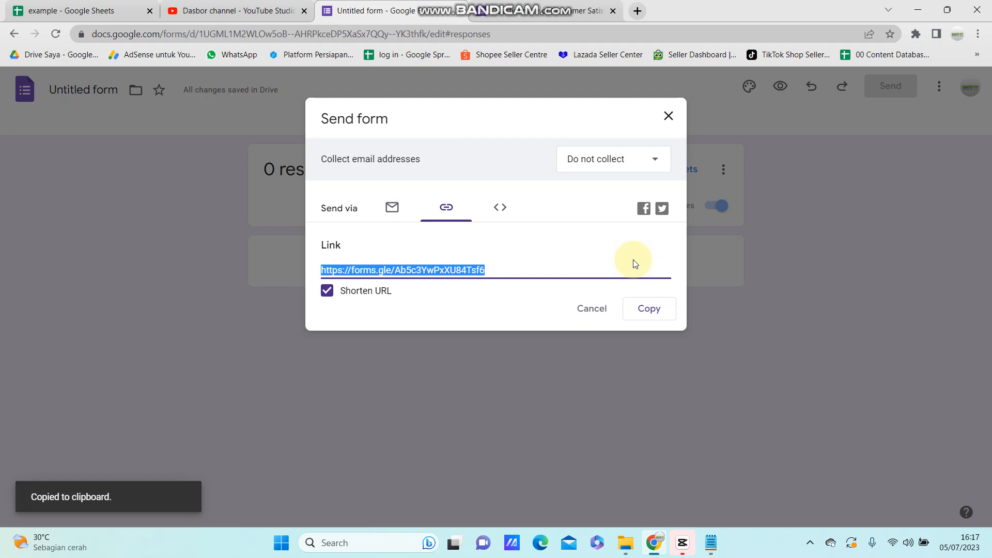
click(668, 117)
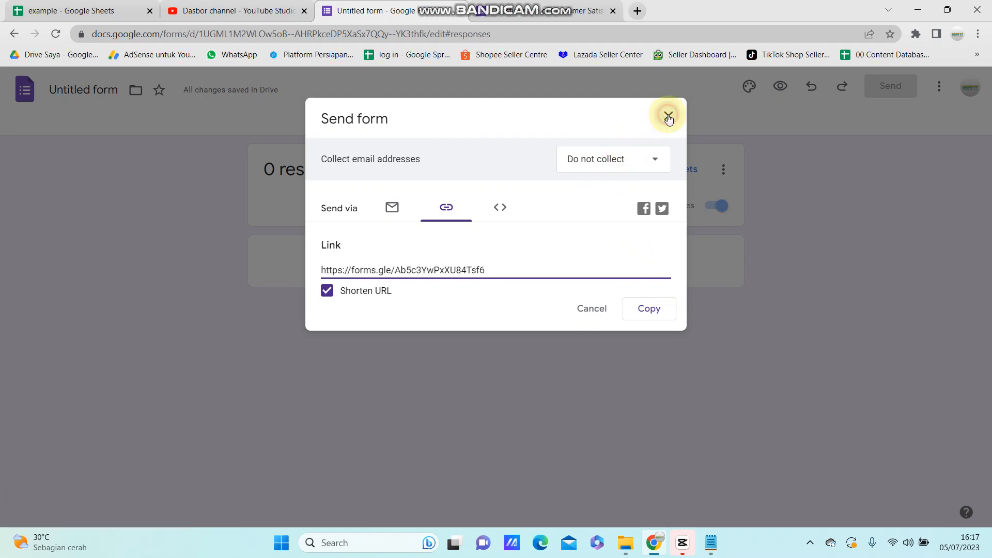